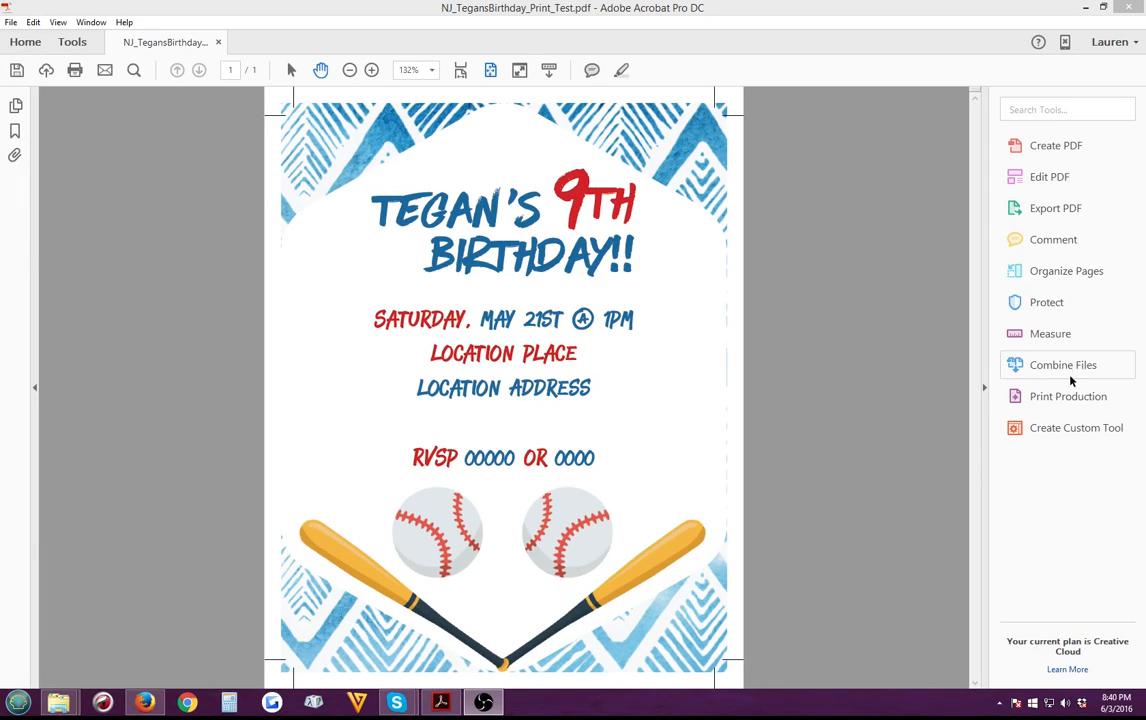
- Open and close the Print Production tool set, then hide and restore the tools pane
left_click(992, 396)
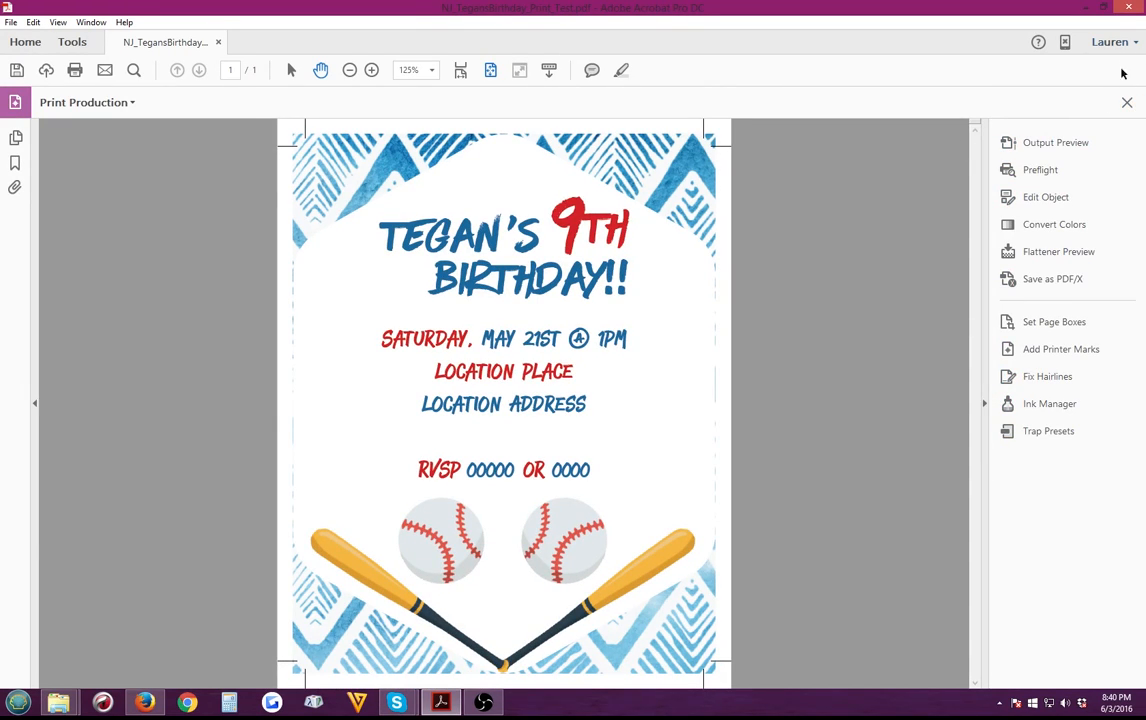
left_click(1127, 102)
left_click(983, 390)
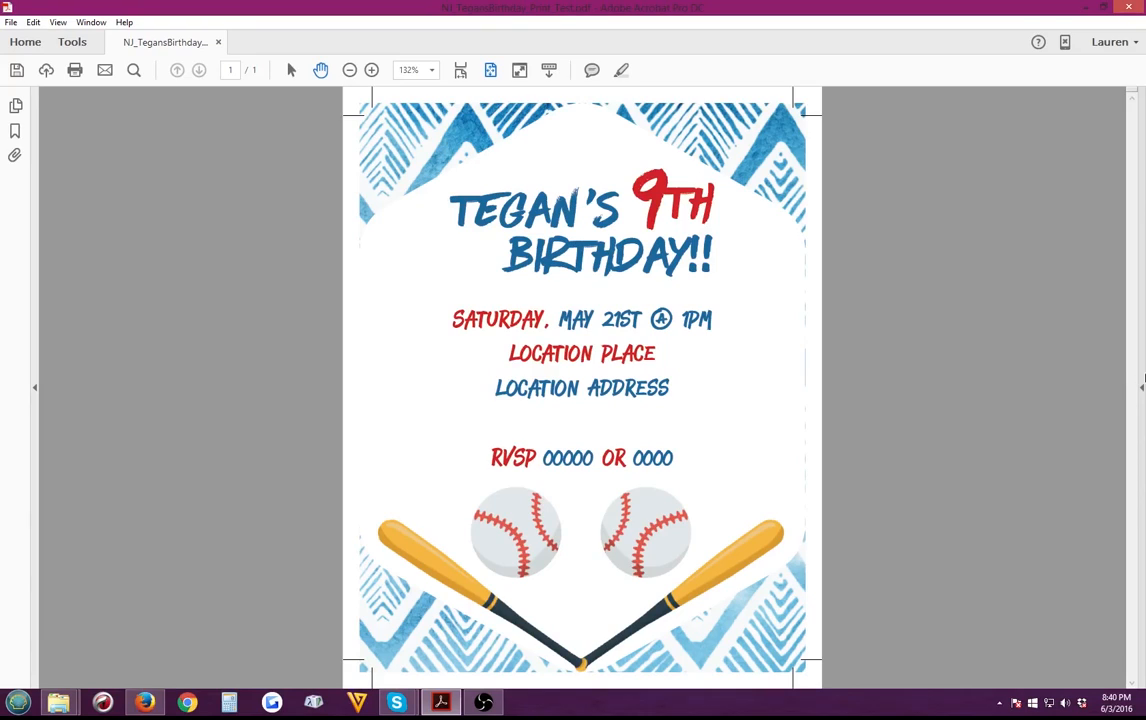
left_click(1141, 386)
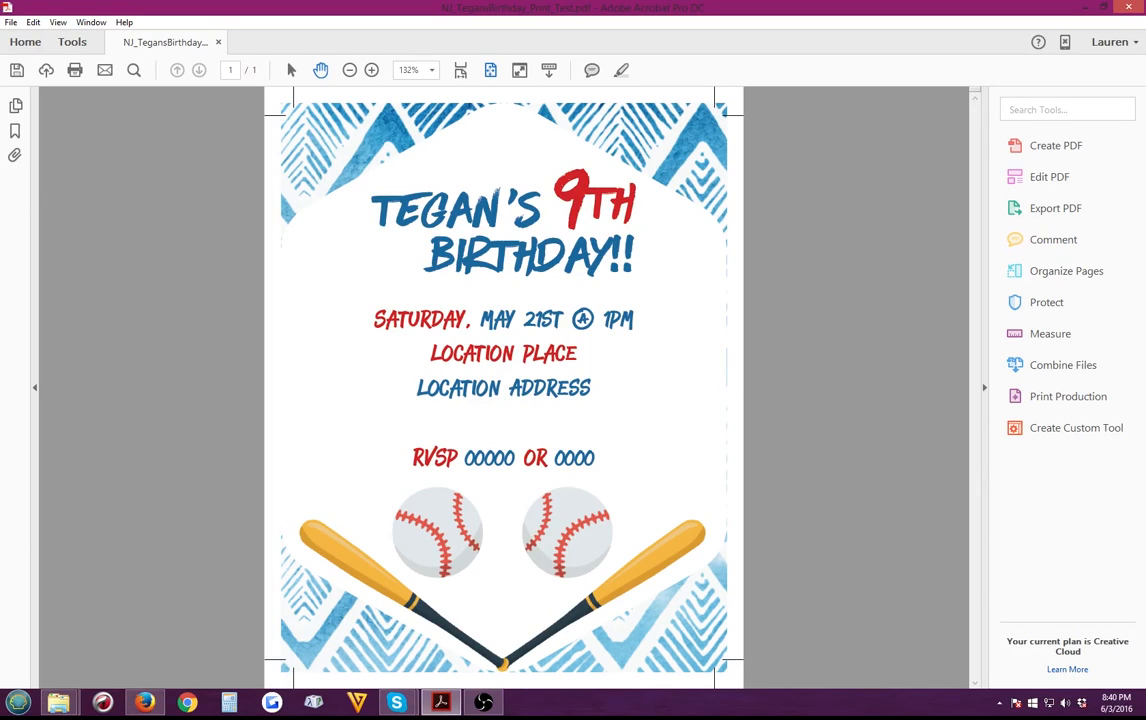
- Open the full tools overview and examine the available tools in each category
left_click(78, 42)
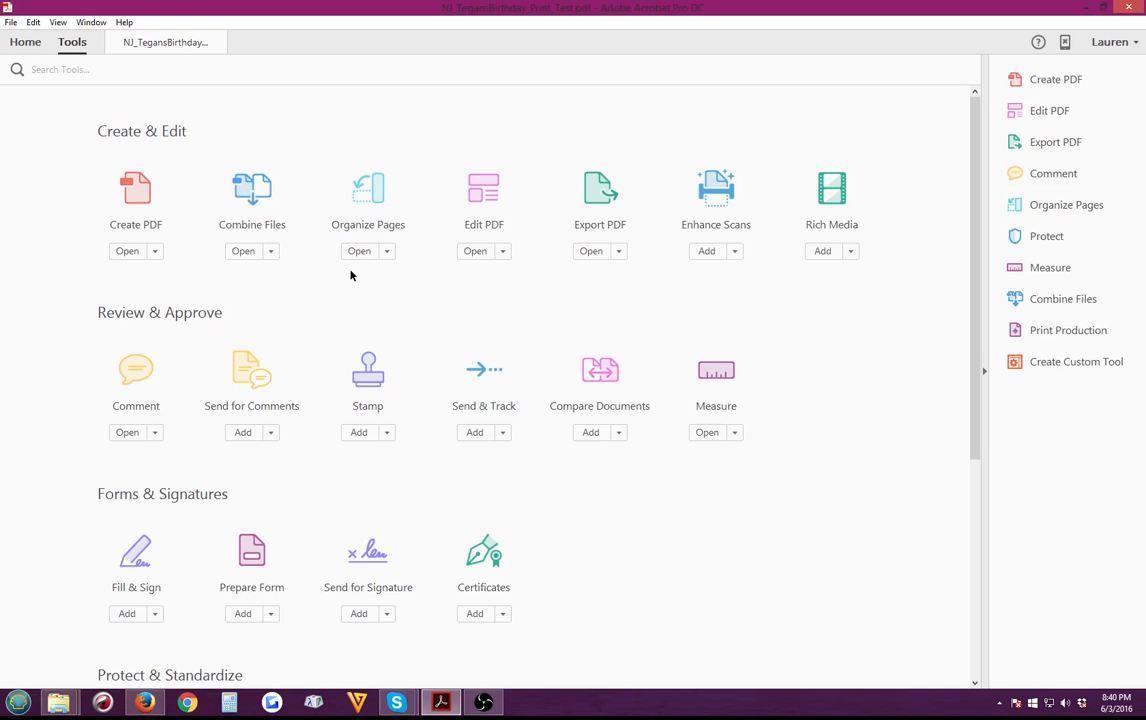
scroll(350, 275, "down", 3)
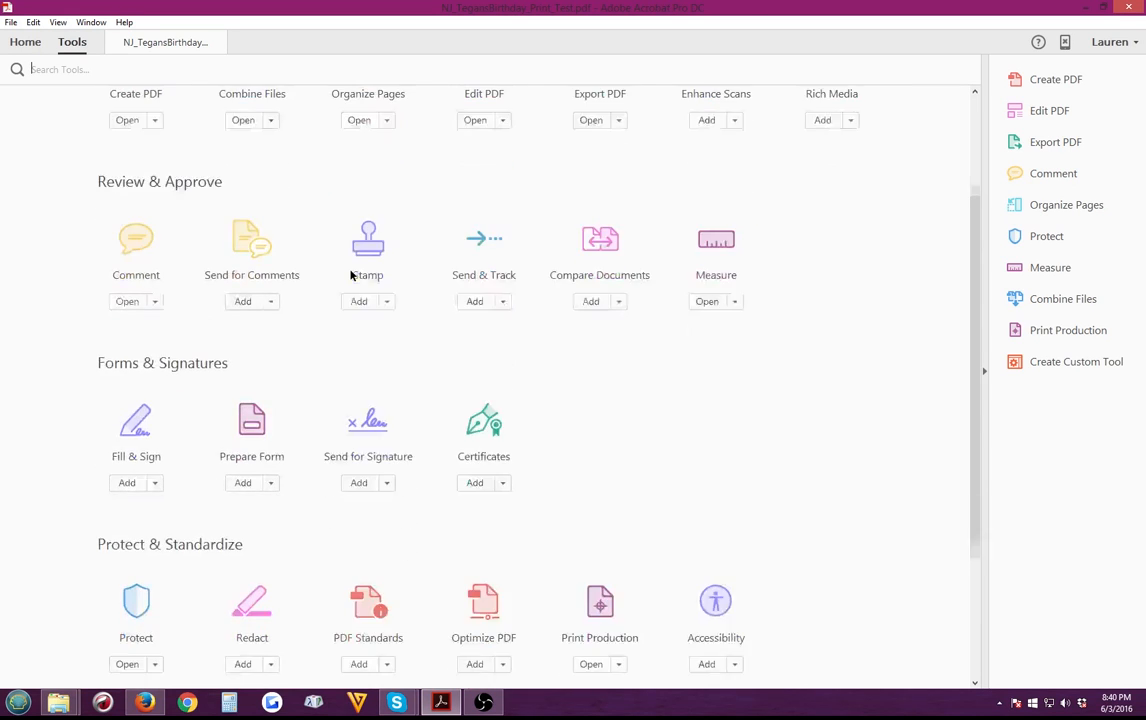
scroll(350, 275, "down", 1)
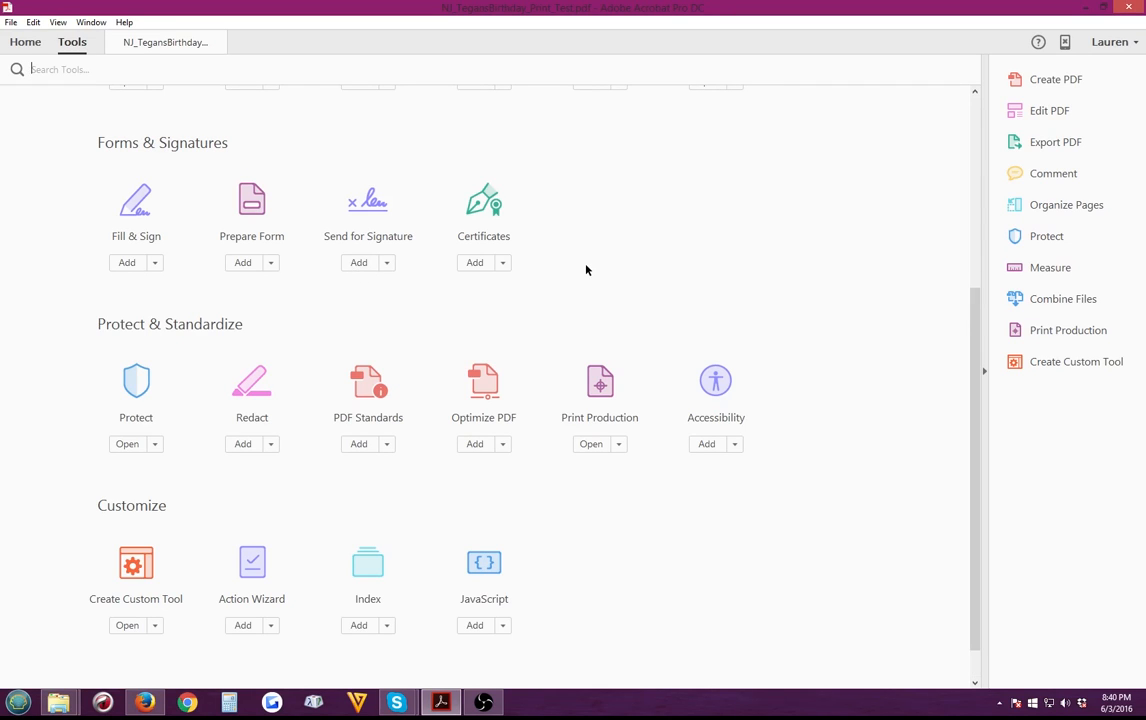
scroll(586, 266, "up", 3)
scroll(612, 310, "up", 3)
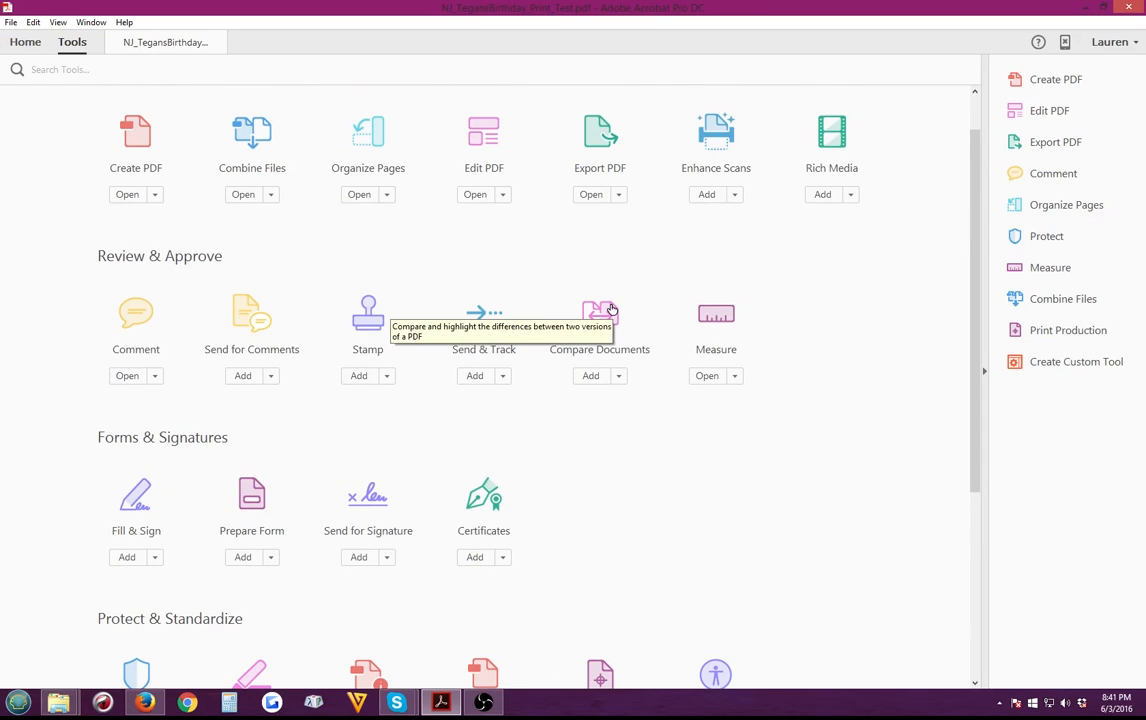
scroll(612, 310, "up", 2)
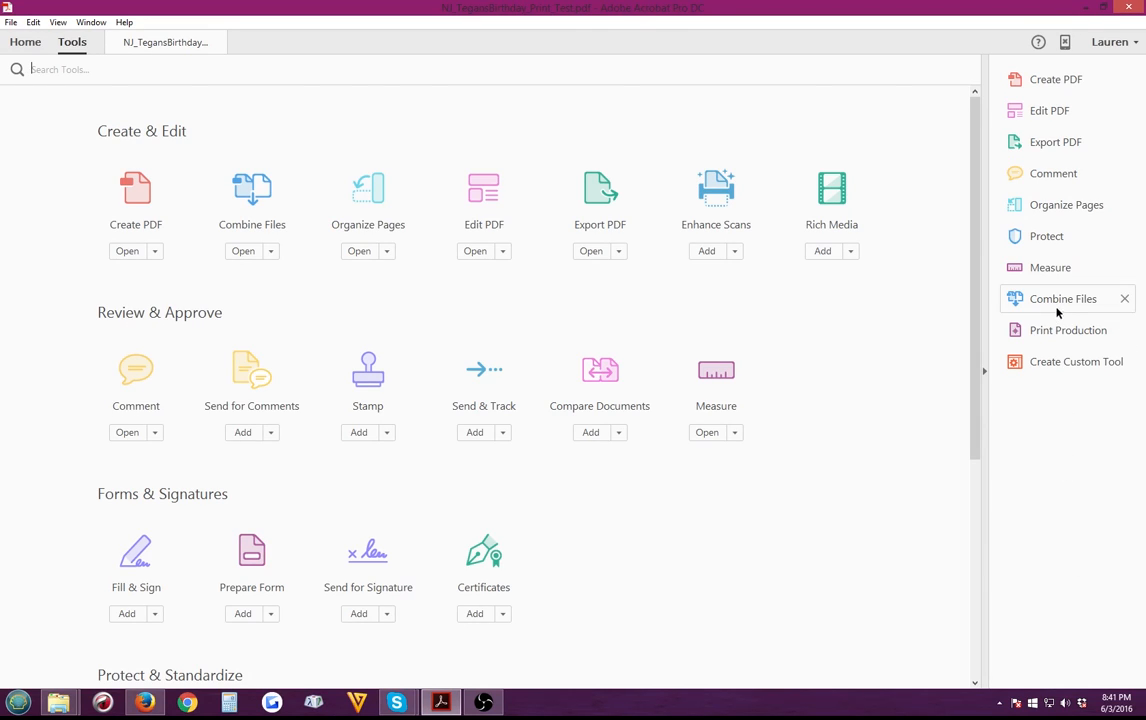
- Remove the Protect shortcut from the tools pane and add it back between Edit PDF and Export PDF
right_click(1056, 237)
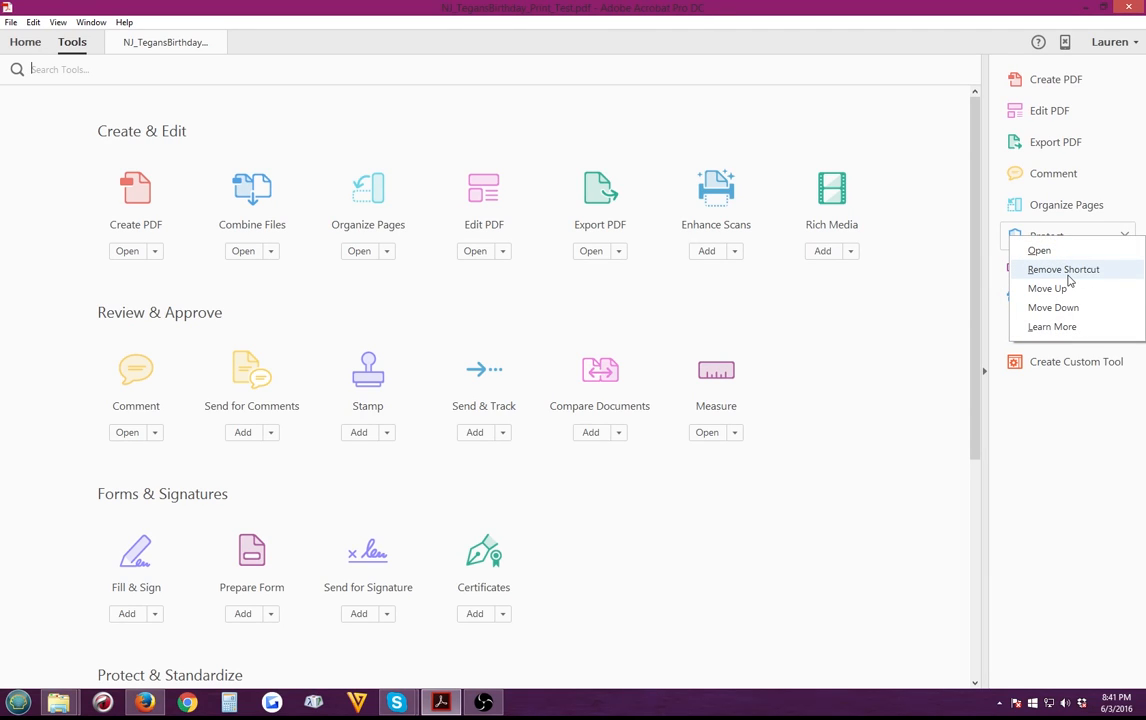
left_click(1067, 276)
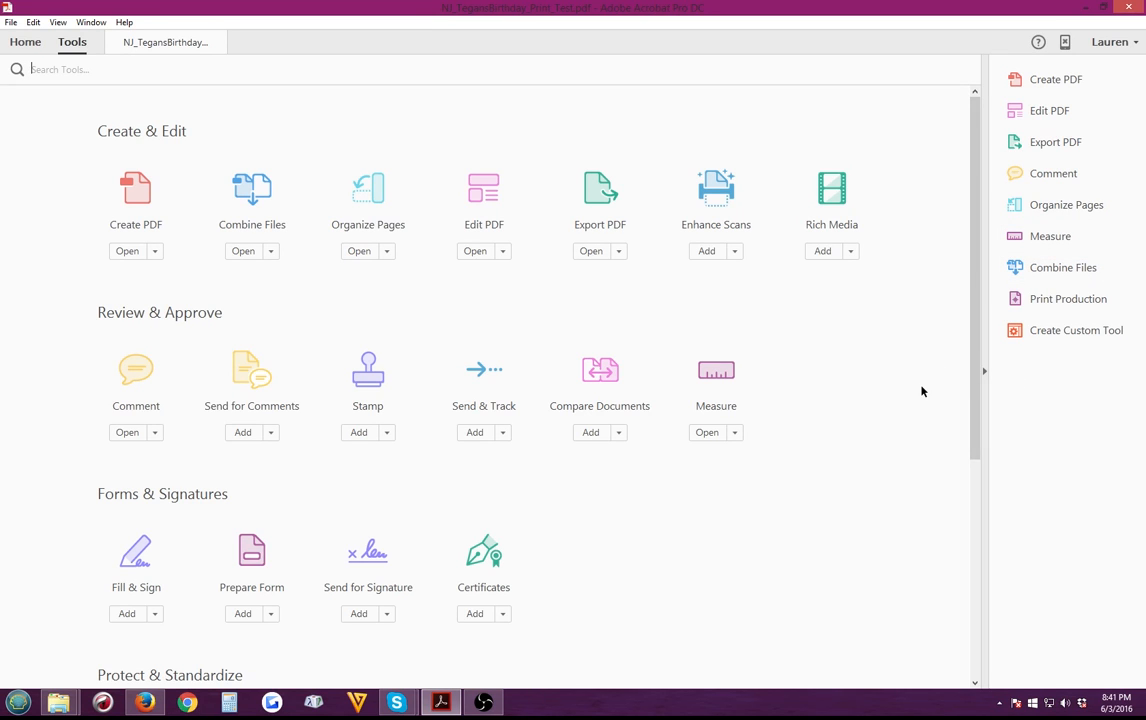
scroll(922, 391, "down", 3)
scroll(922, 391, "down", 3)
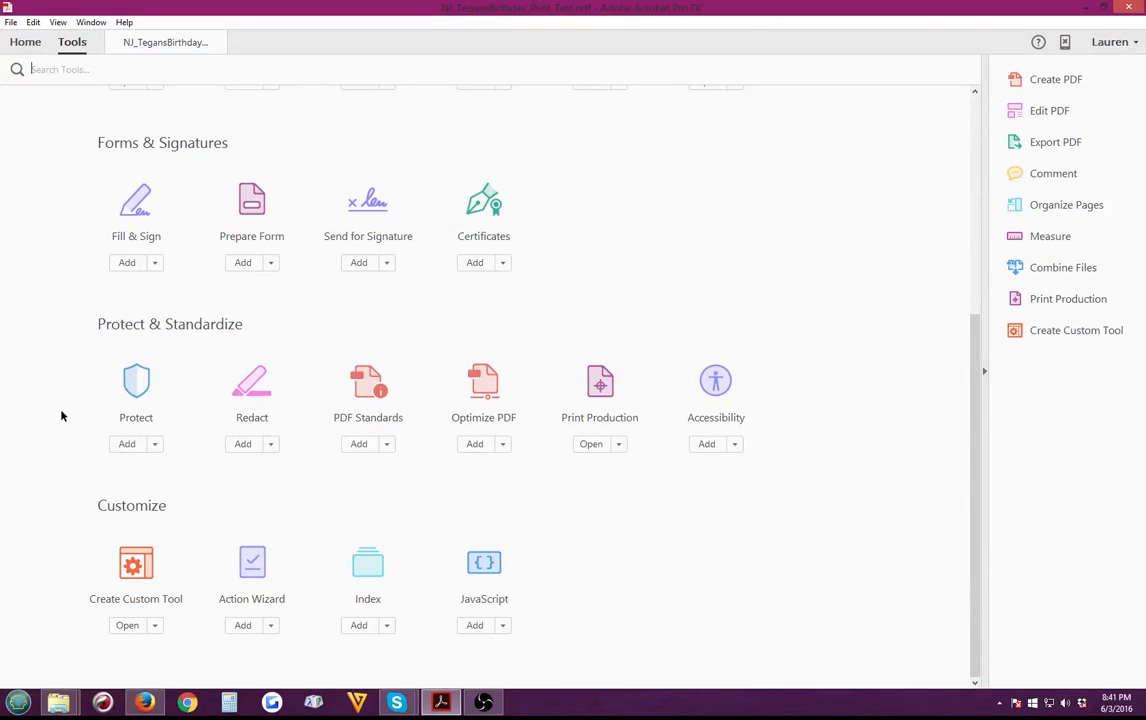
left_click_drag(136, 386, 1066, 140)
- Move the Print Production shortcut to the top of the shortcut list and return to the birthday invitation PDF
left_click_drag(1046, 330, 1072, 78)
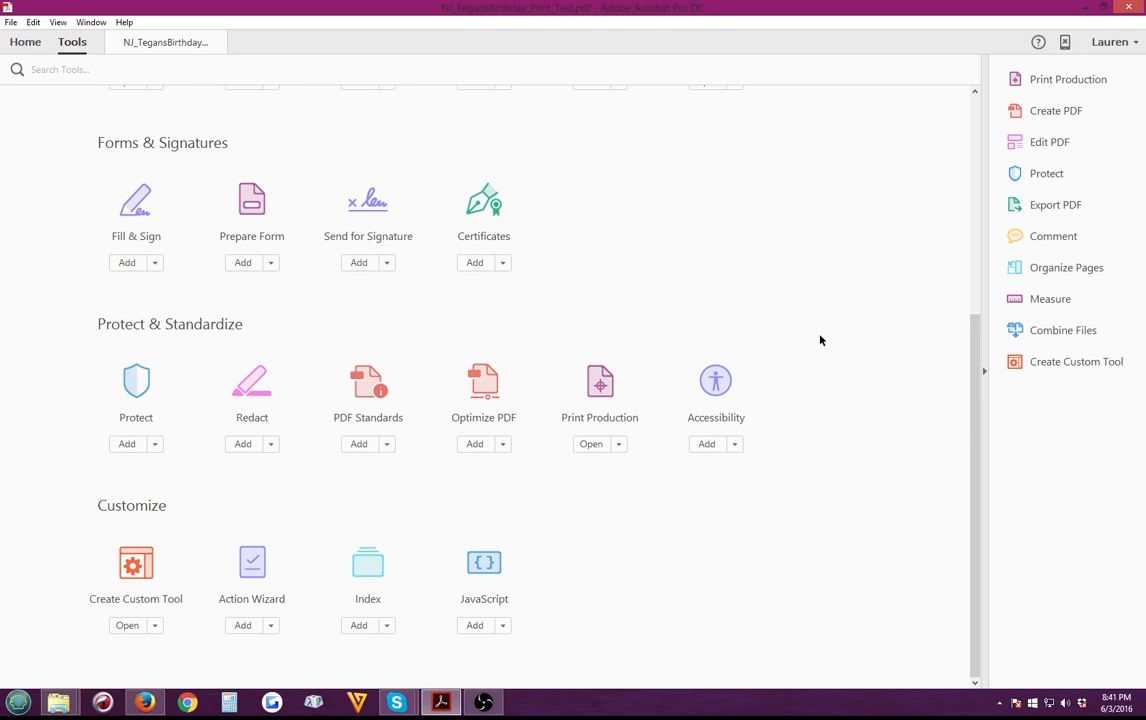
scroll(820, 340, "up", 5)
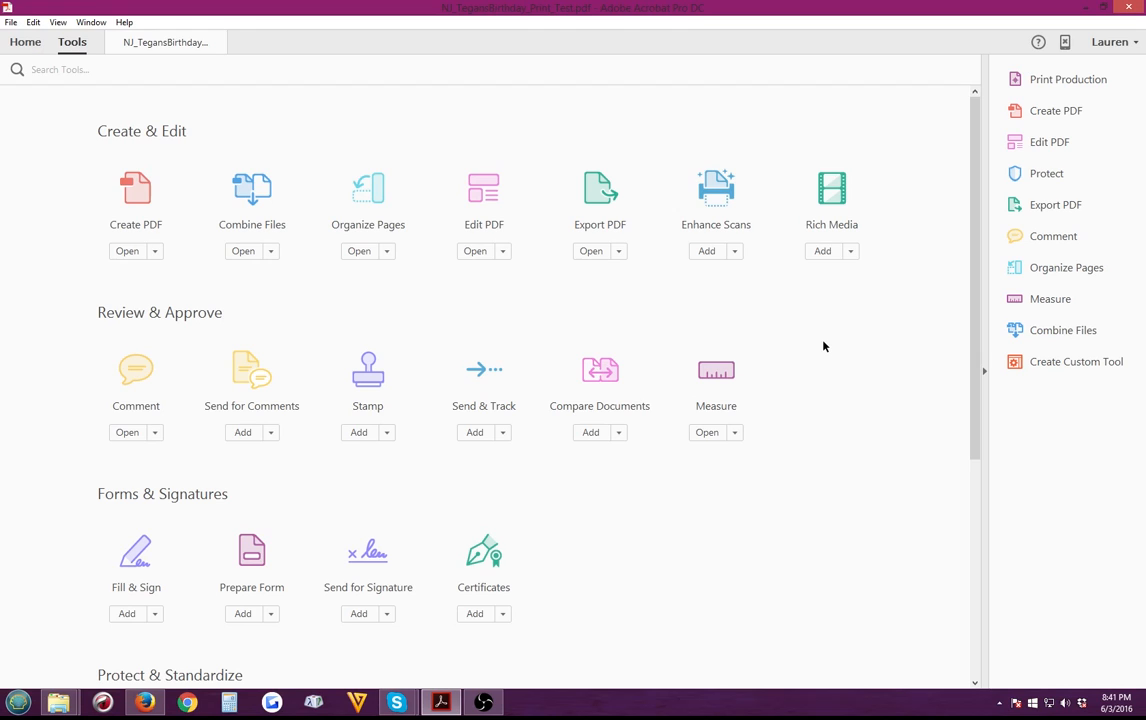
left_click(156, 42)
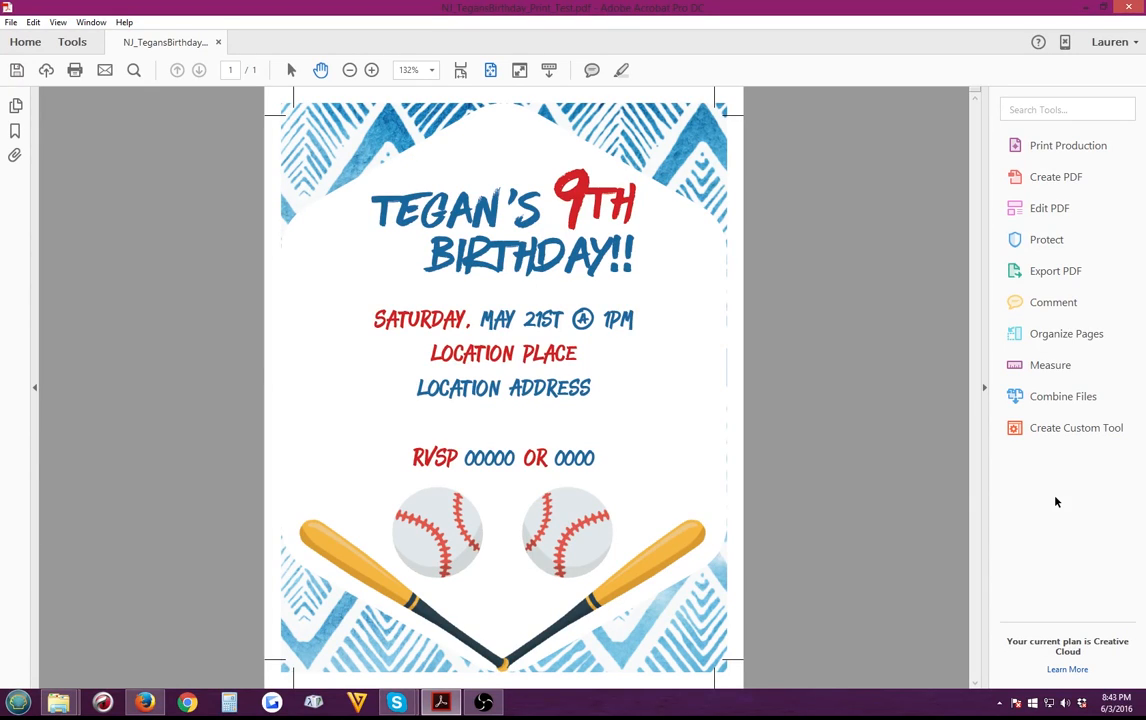
- Start Combine Files and add whistle.png, Zigzagornament01.png and the birthday invitation PDF from the file explorer
left_click(1044, 401)
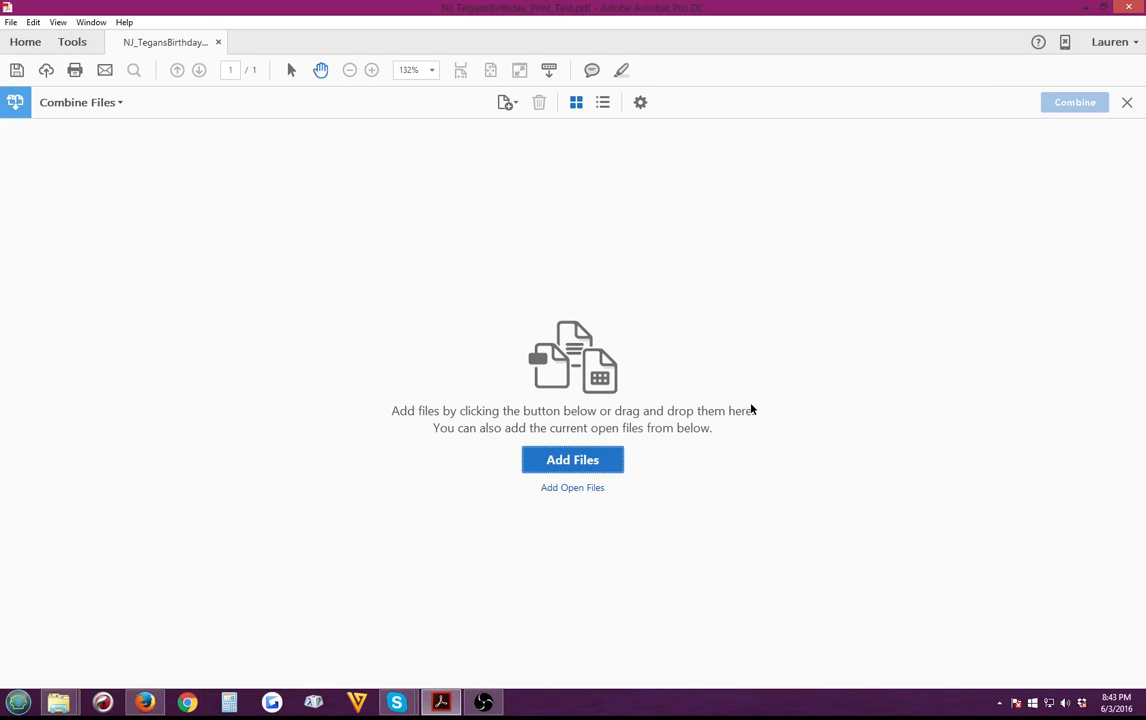
key("alt+Tab")
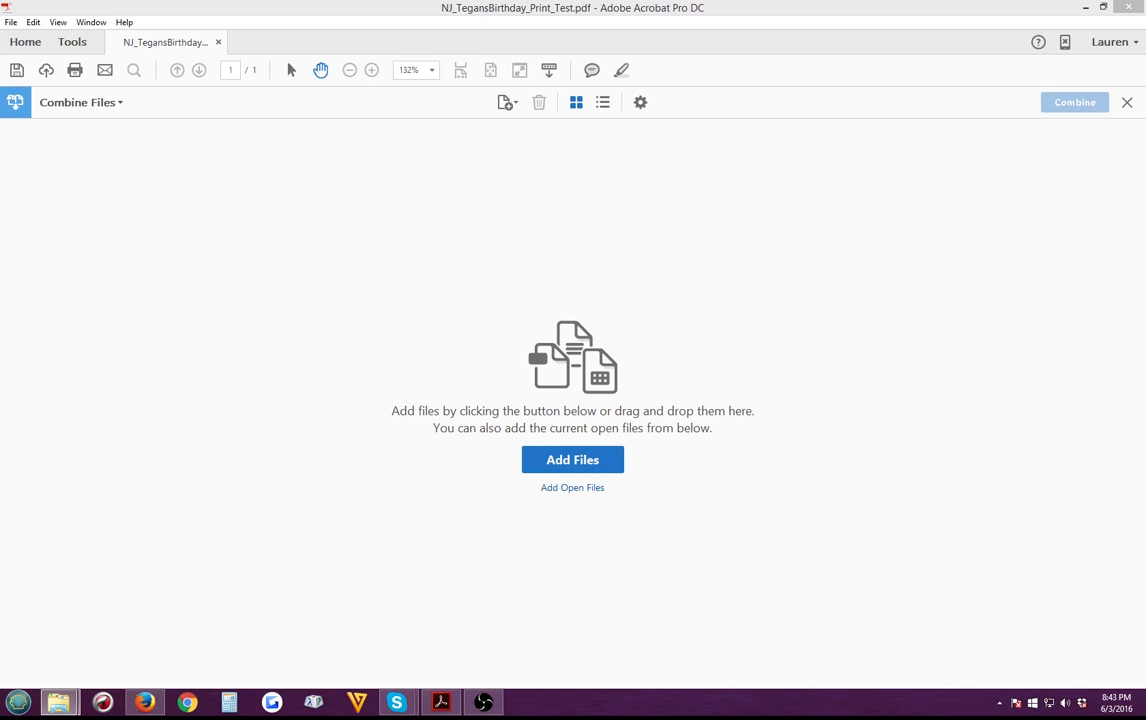
left_click_drag(78, 445, 628, 373)
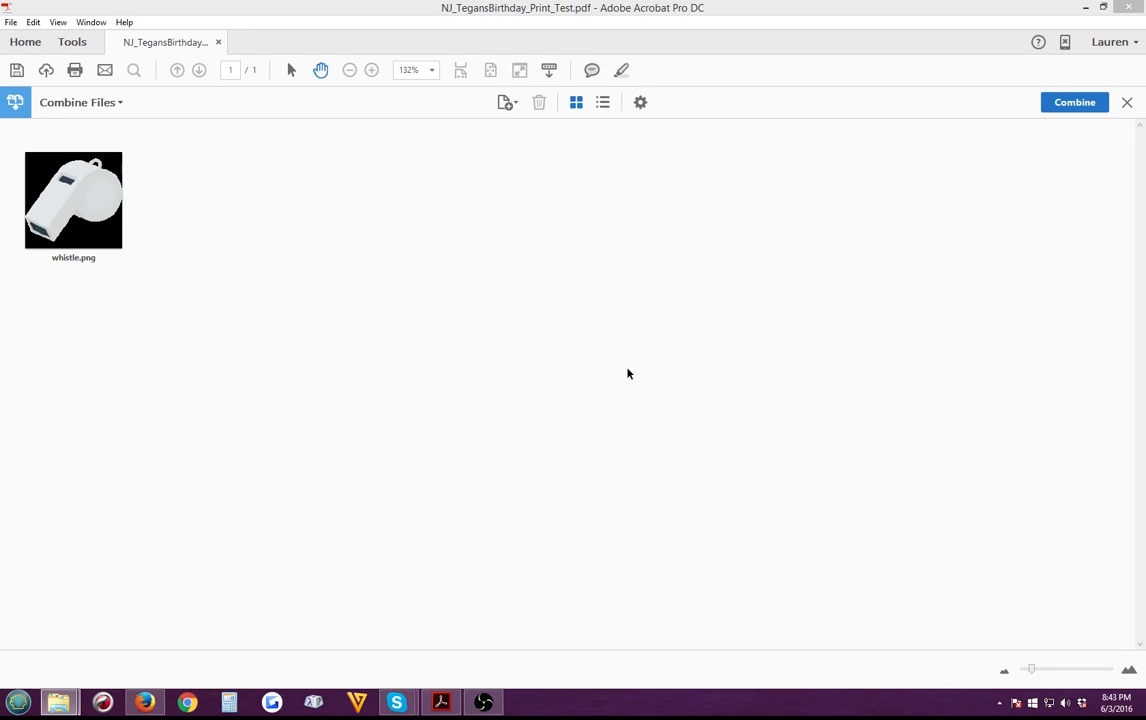
left_click_drag(5, 420, 385, 400)
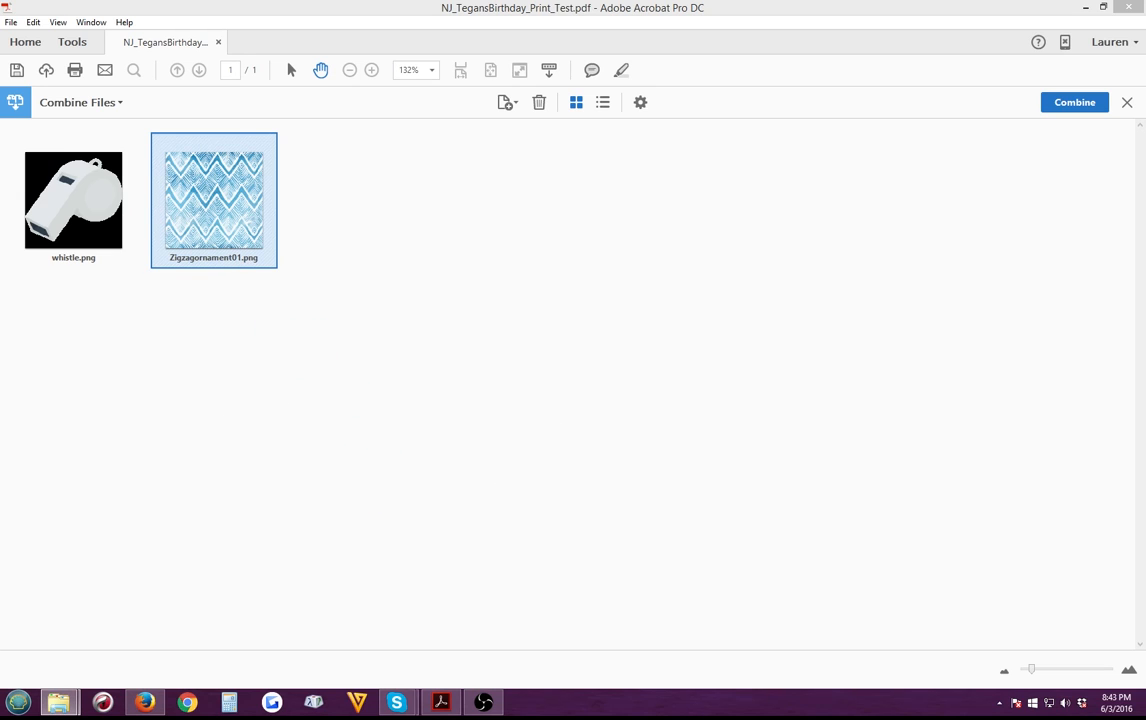
left_click_drag(5, 400, 546, 381)
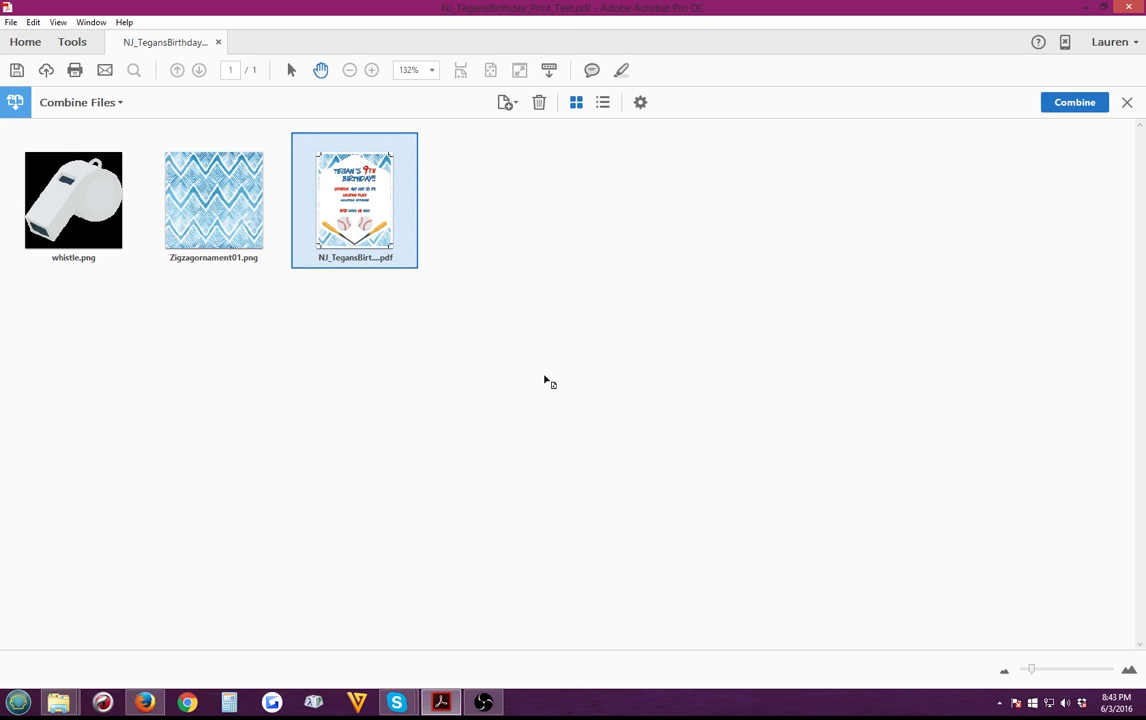
- Place the birthday invitation PDF first in the order and combine the three files into one PDF
left_click_drag(294, 184, 28, 176)
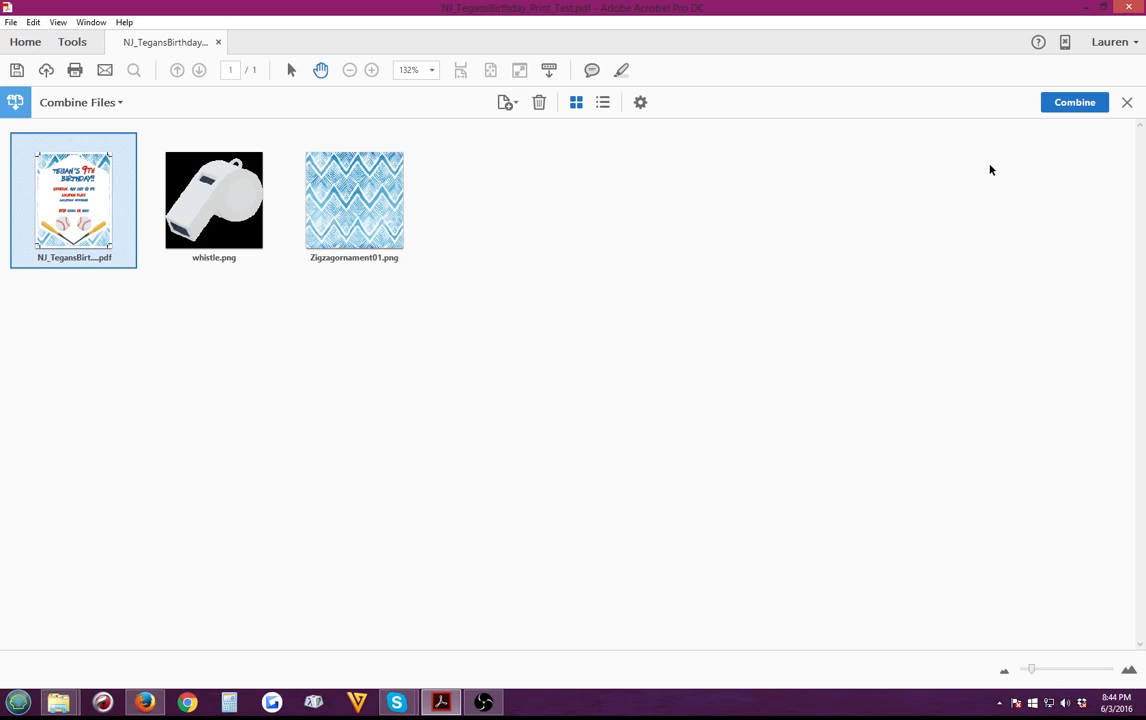
left_click(1080, 107)
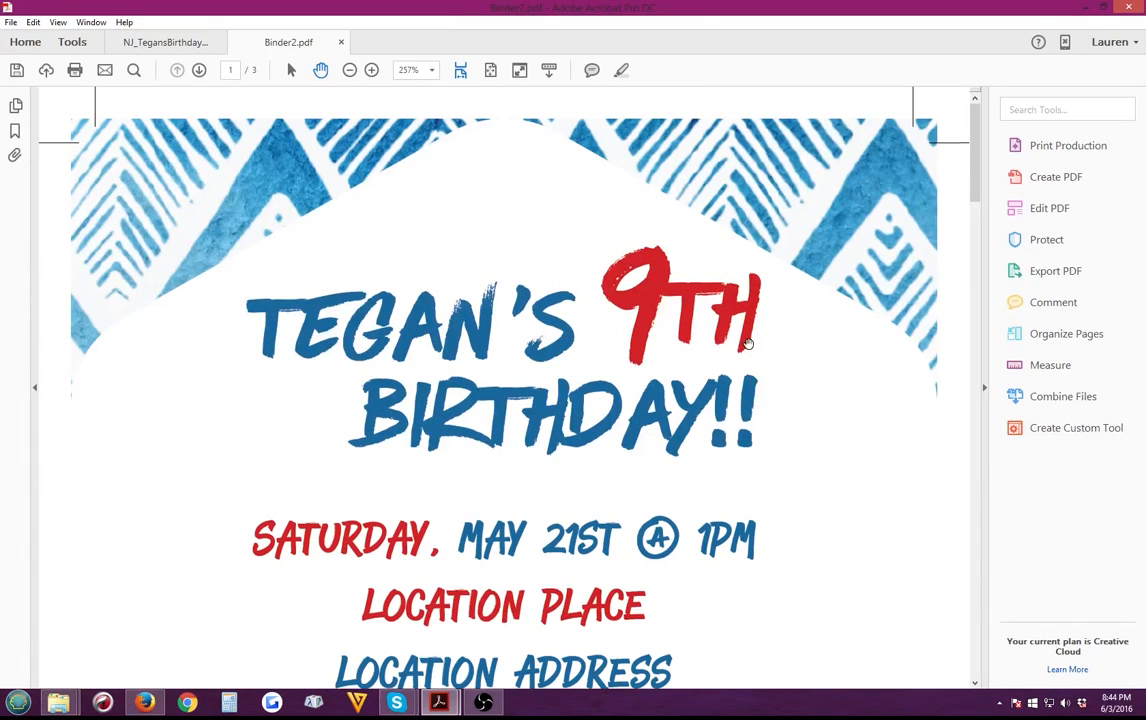
- Look through all pages of the combined PDF at full-page size, then close that document
scroll(747, 343, "down", 1)
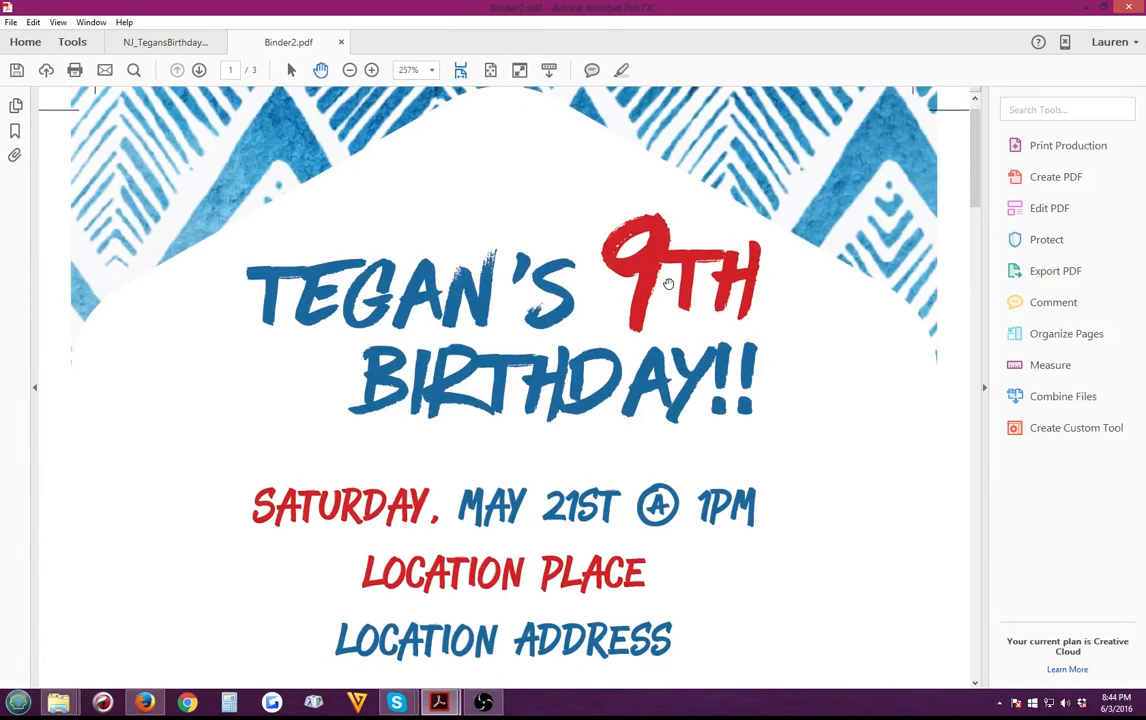
left_click(490, 69)
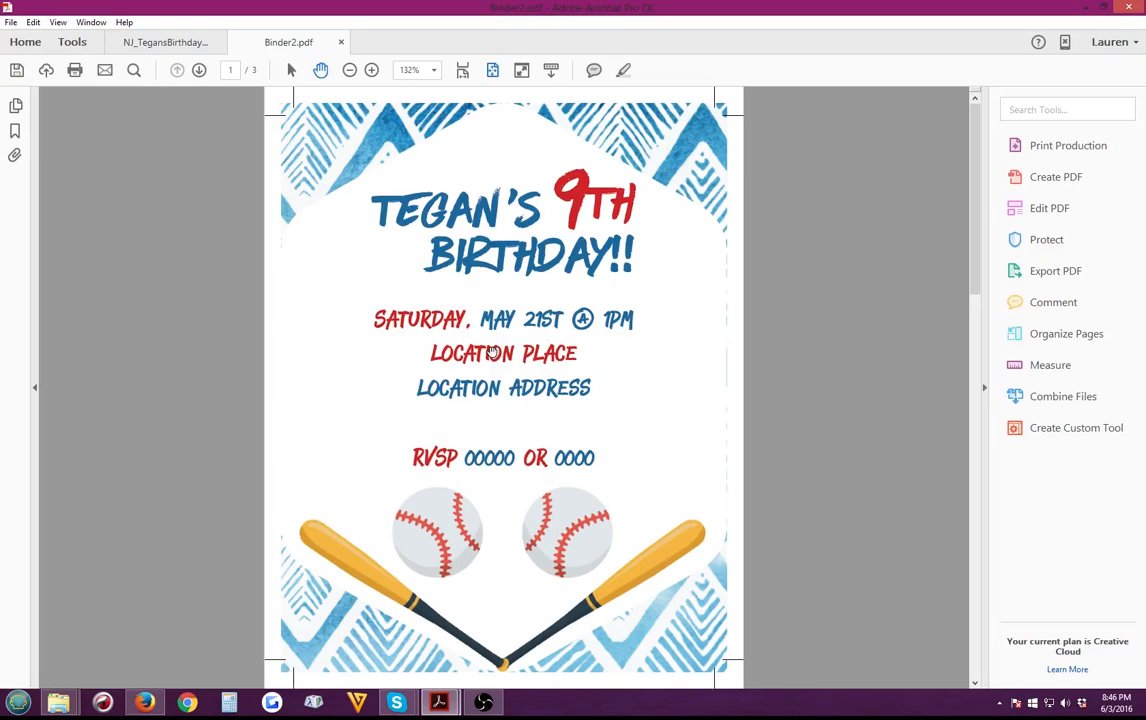
scroll(491, 352, "down", 2)
scroll(491, 352, "up", 2)
scroll(491, 352, "down", 2)
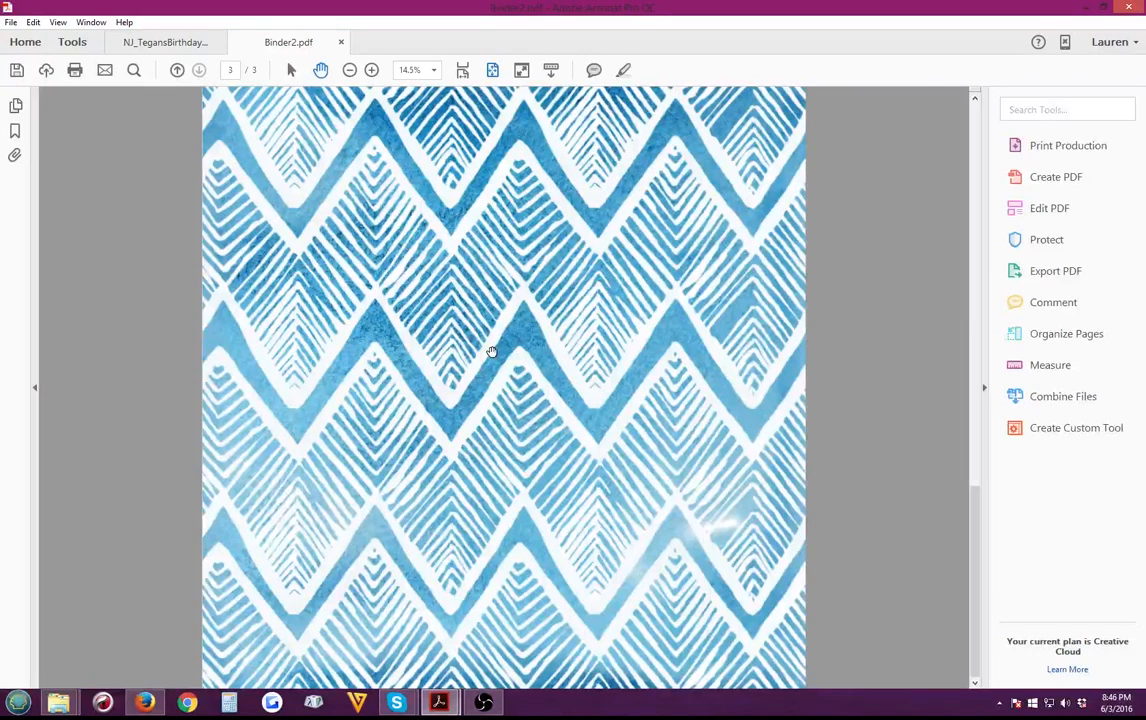
scroll(491, 352, "up", 2)
scroll(491, 352, "down", 3)
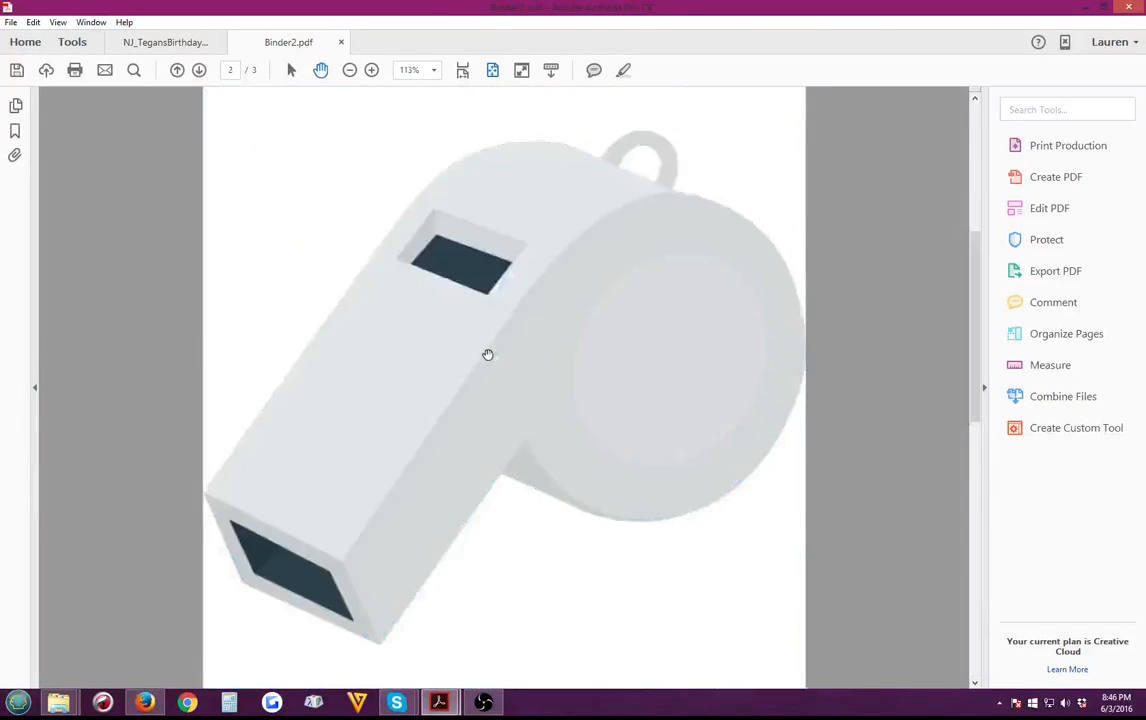
scroll(486, 353, "up", 3)
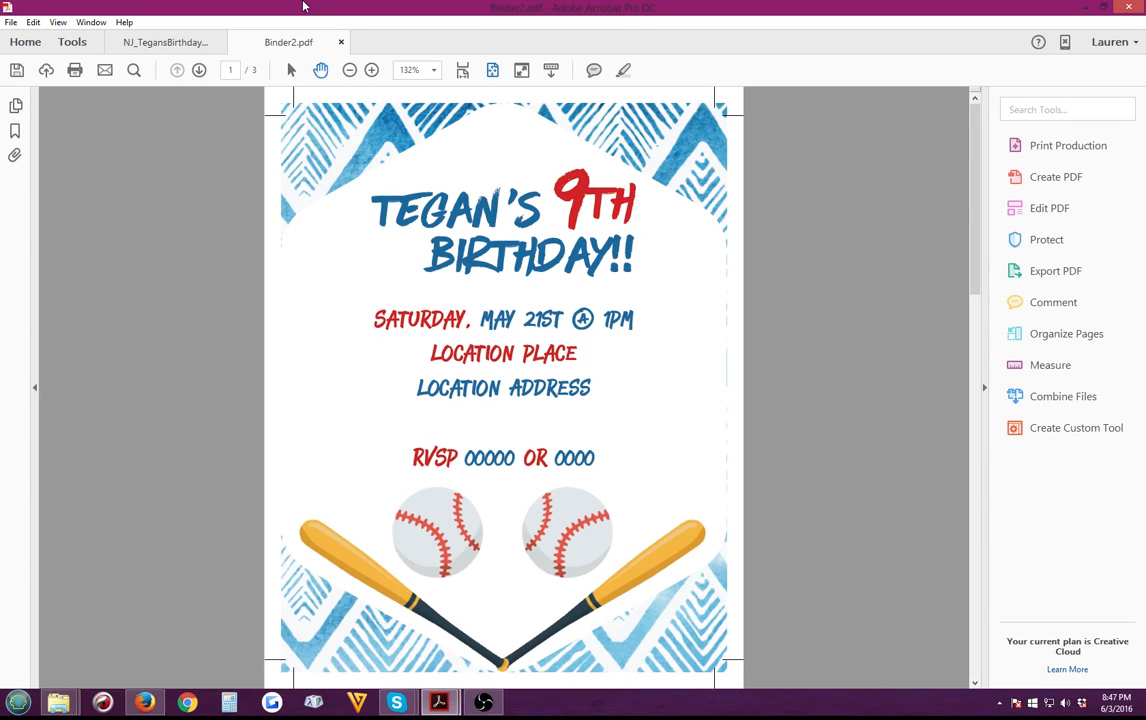
left_click(341, 43)
left_click(643, 379)
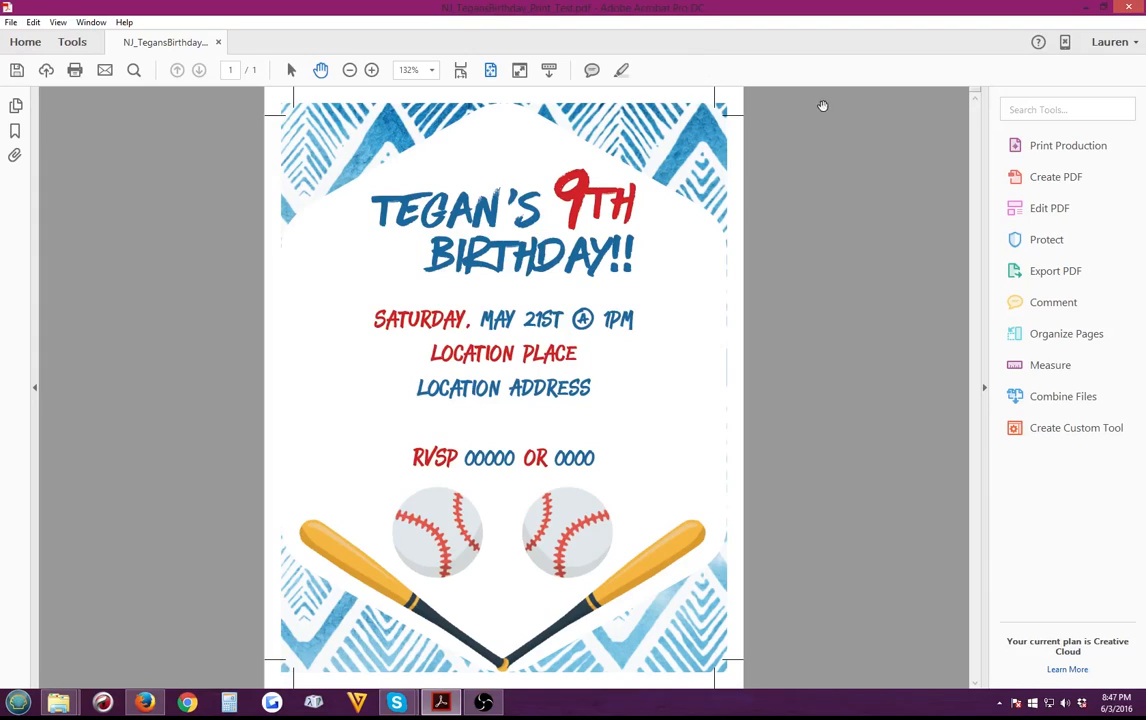
- Open Output Preview from the Print Production tools and check the ink separations of the red "9TH"
left_click(1079, 148)
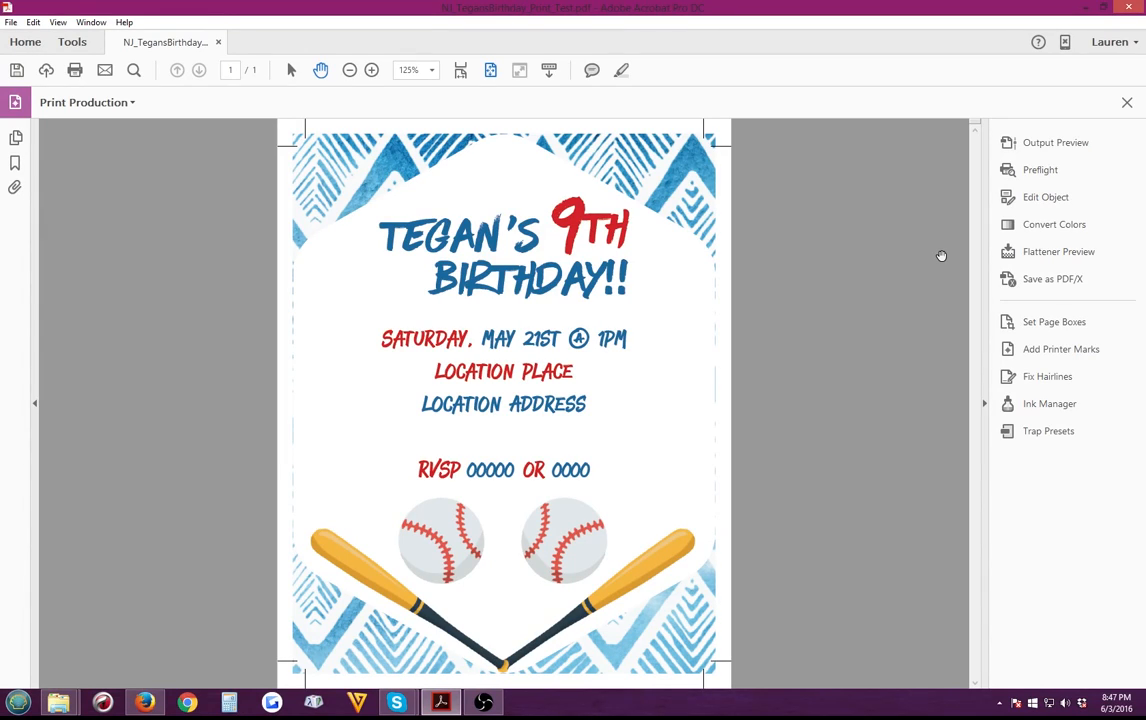
left_click(1031, 146)
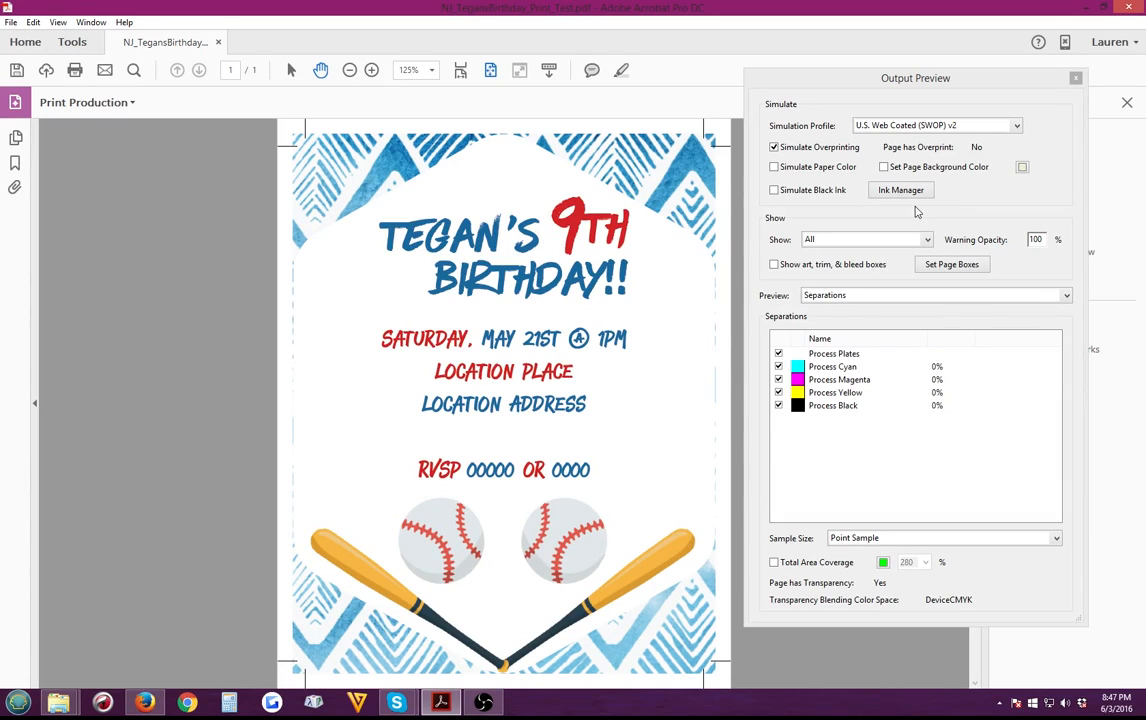
left_click(857, 297)
left_click(857, 298)
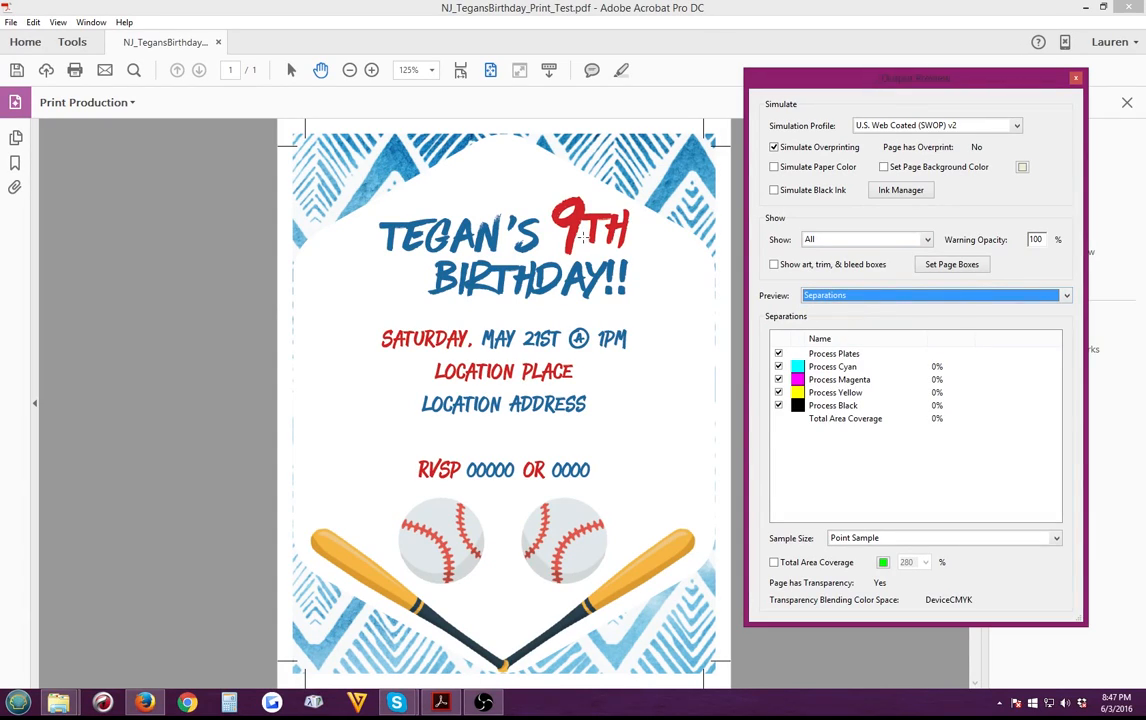
mouse_move(576, 227)
- Switch the preview to Object Inspector and inspect the "1PM" text on the invitation
left_click(875, 296)
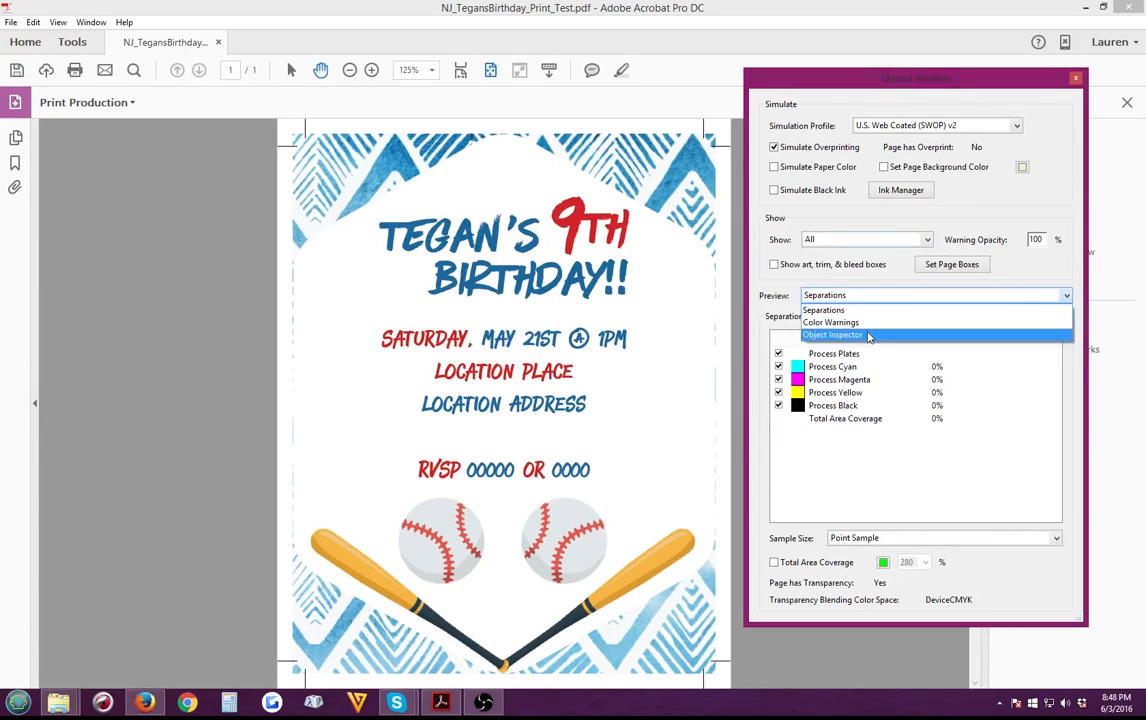
left_click(868, 336)
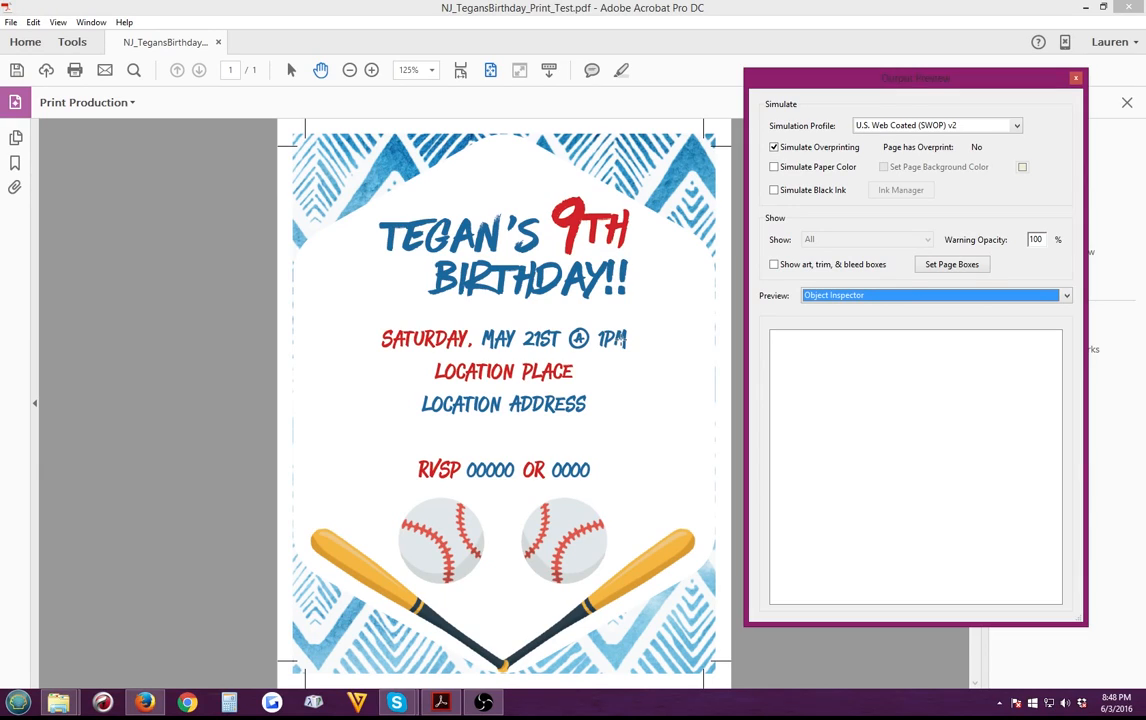
left_click(621, 340)
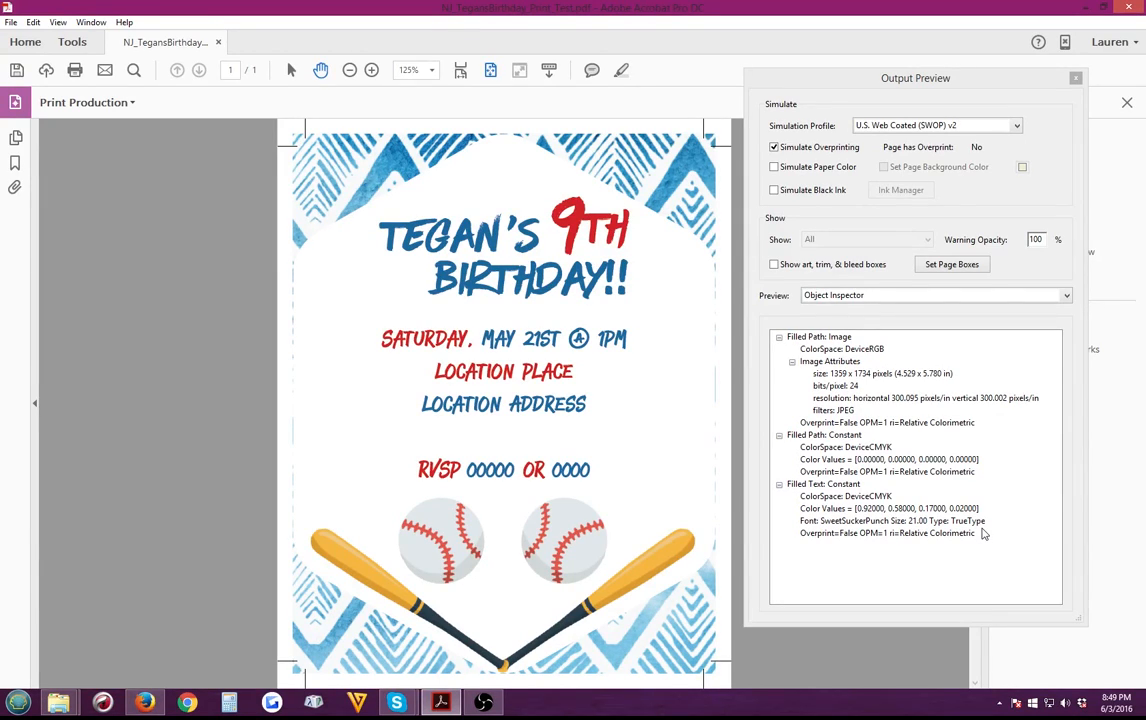
- Switch the preview back to Separations and sample the ink percentages around the baseballs and the RVSP line
left_click(812, 296)
left_click(828, 311)
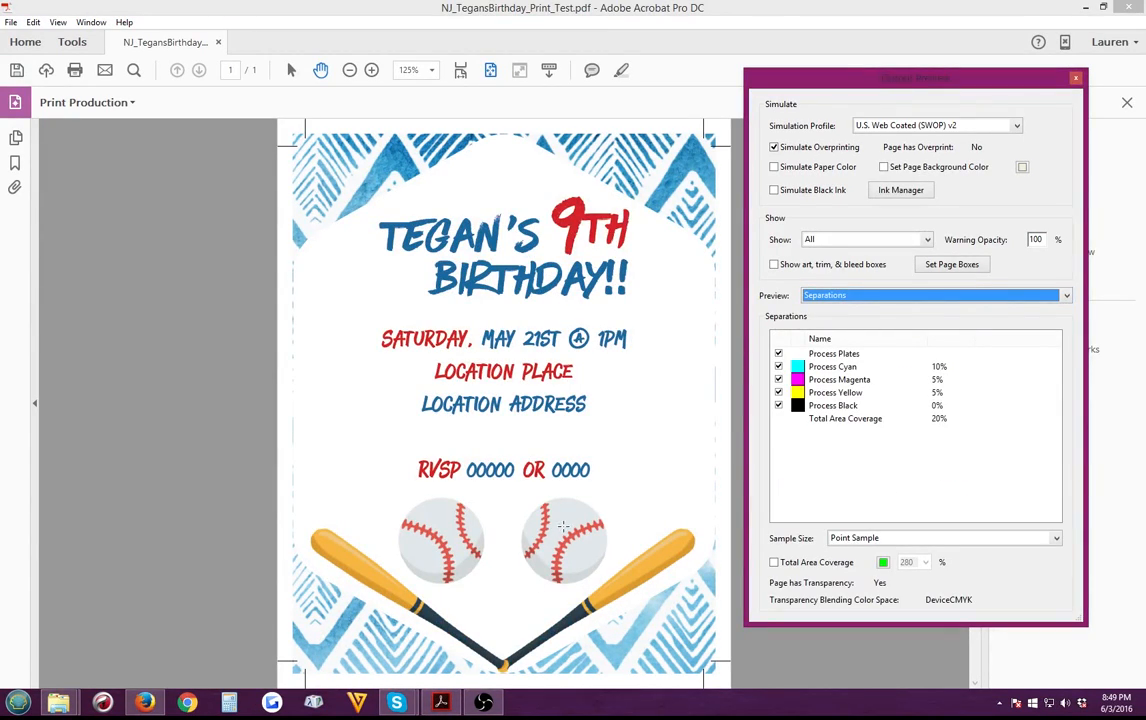
left_click(504, 472)
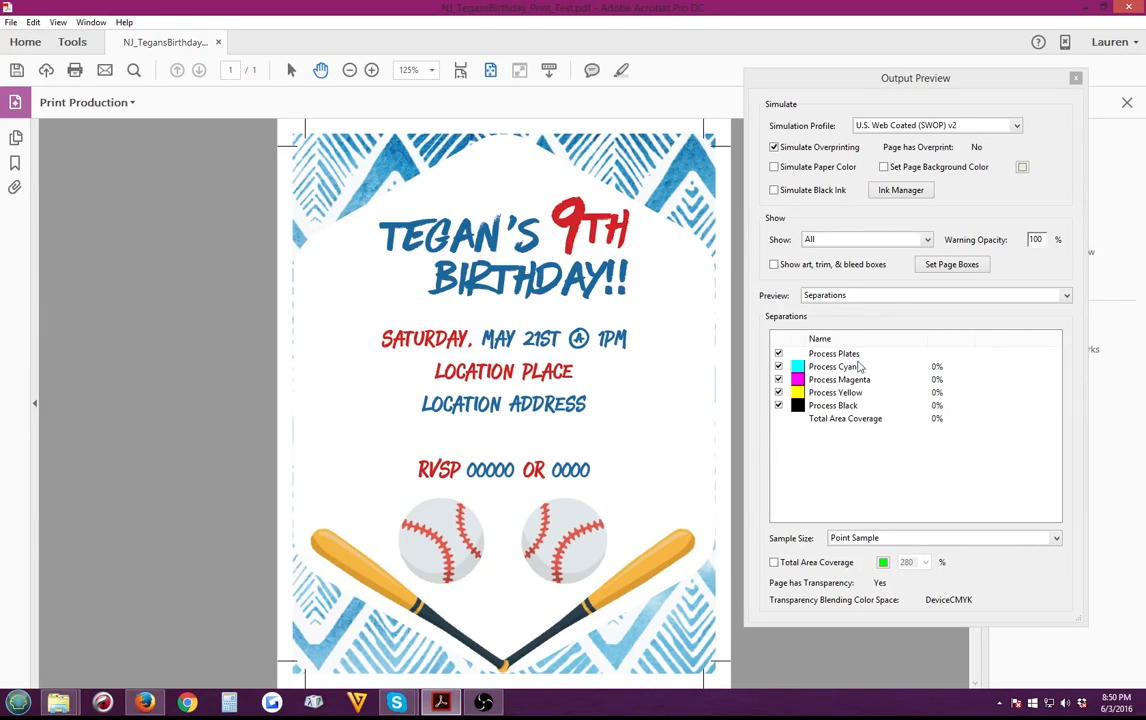
- Close Output Preview and try the Edit Object tool on the invitation page
left_click(1077, 88)
left_click(1076, 80)
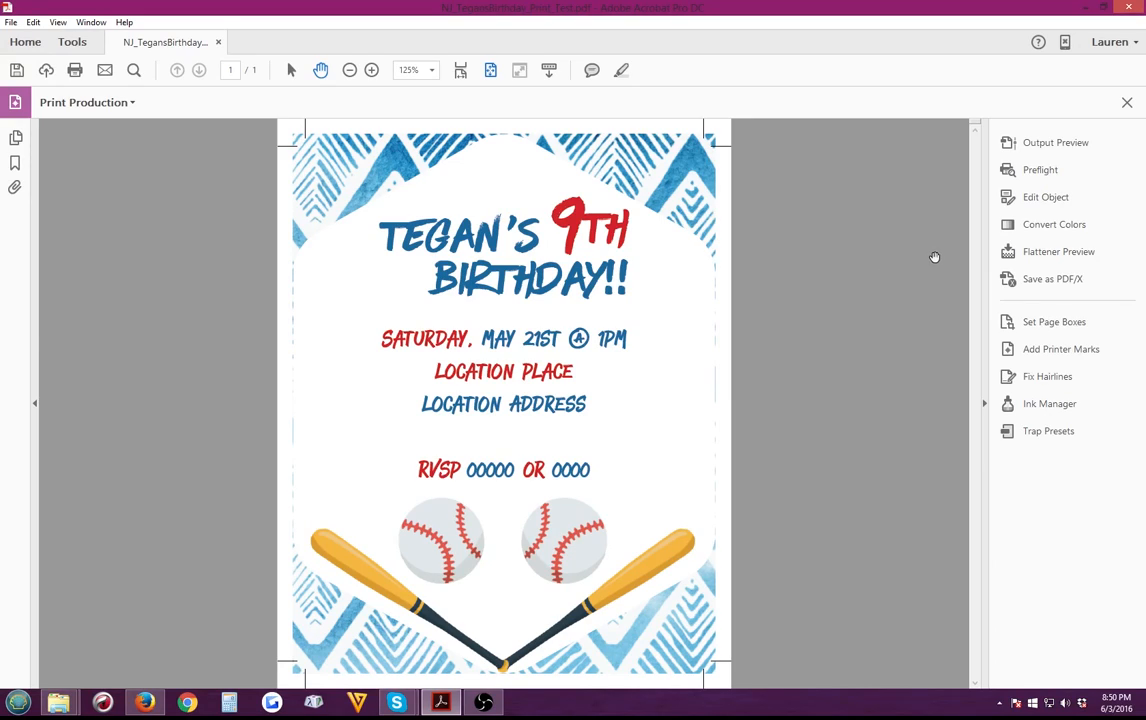
left_click(1038, 198)
left_click(726, 128)
left_click(772, 207)
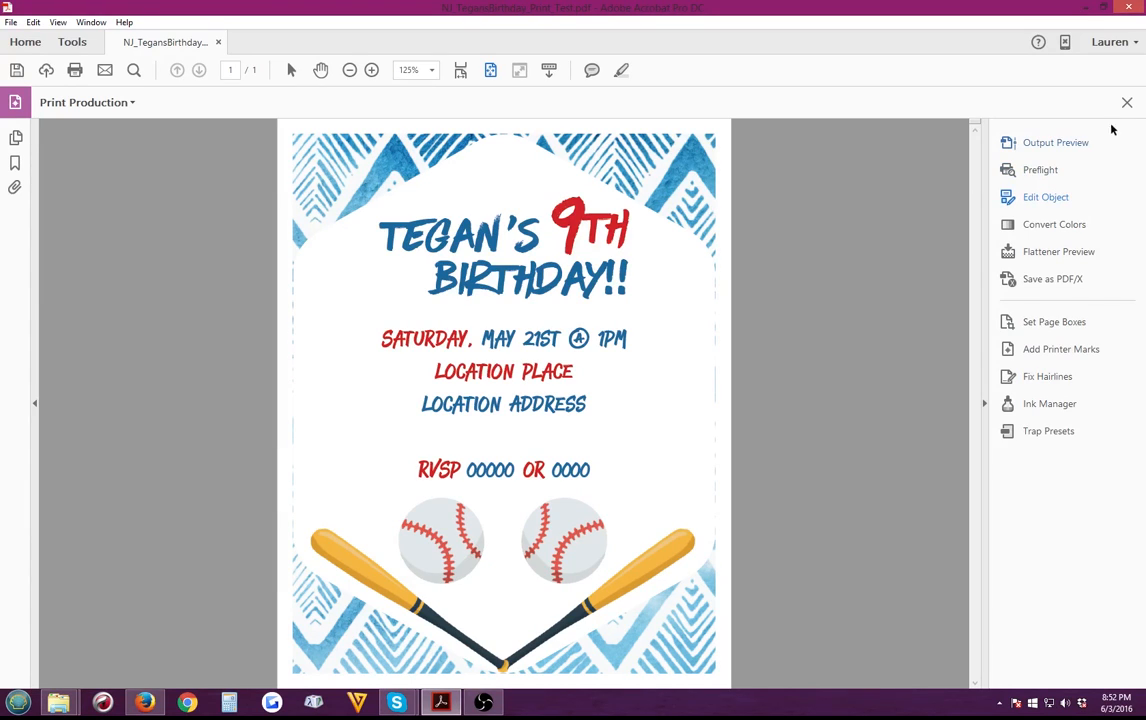
- Leave the Print Production tools and use the page thumbnails to insert a blank page after page 1
left_click(1127, 102)
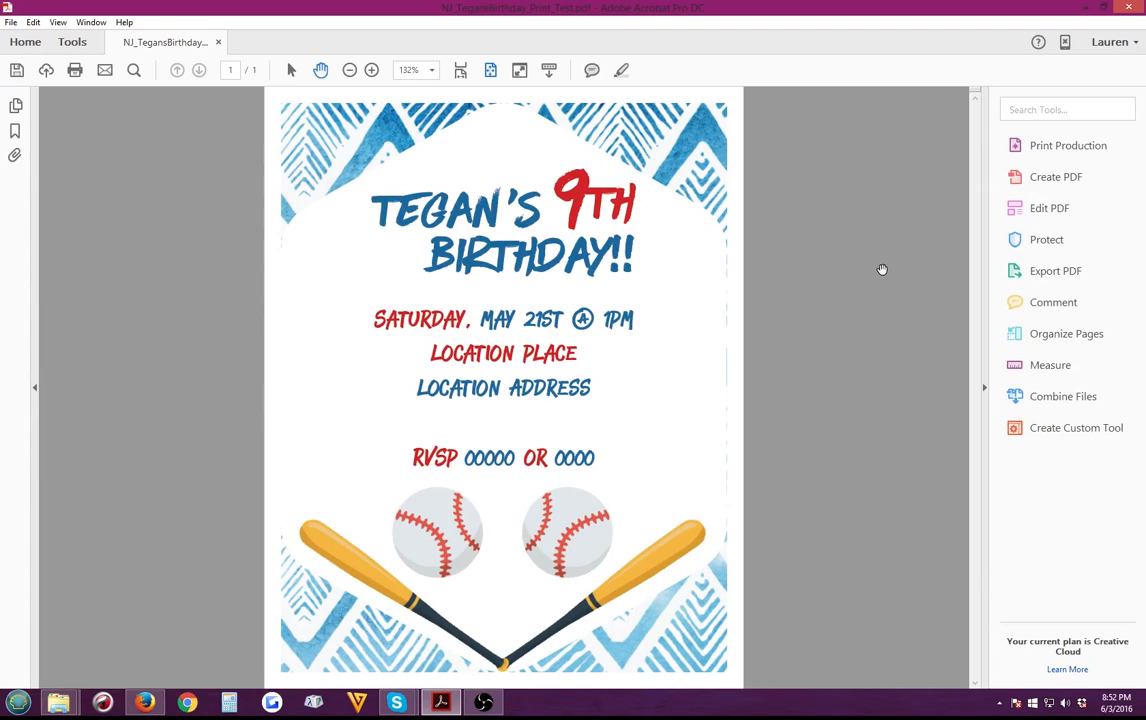
left_click(16, 105)
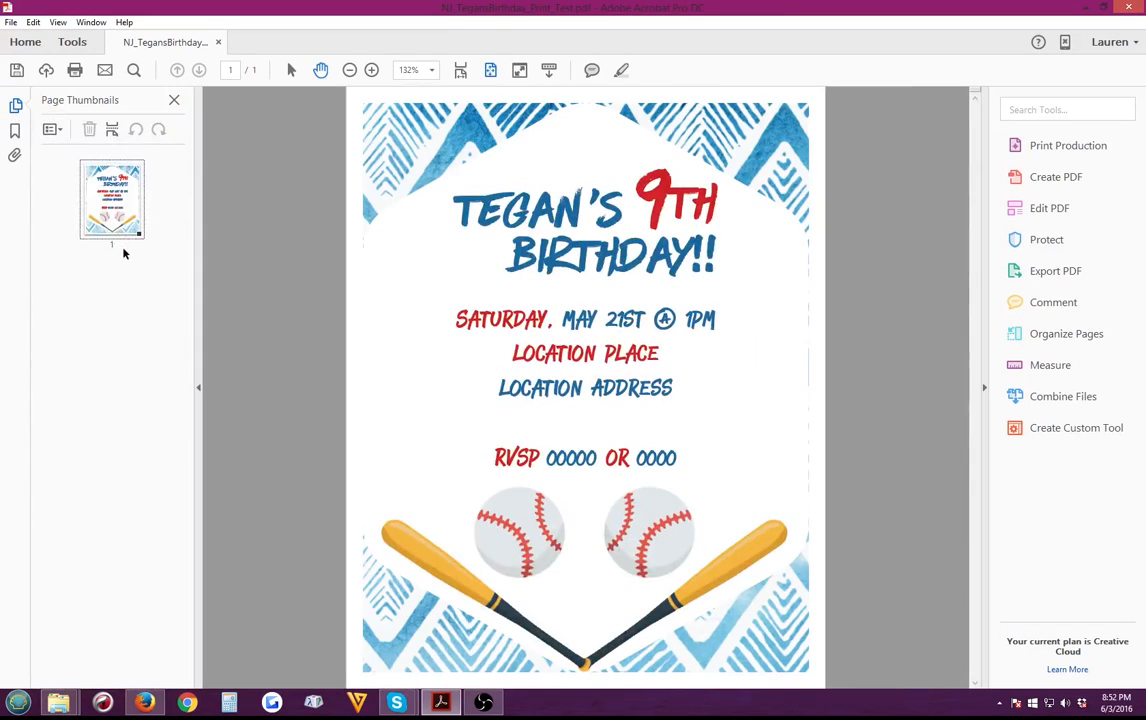
left_click_drag(117, 207, 121, 384)
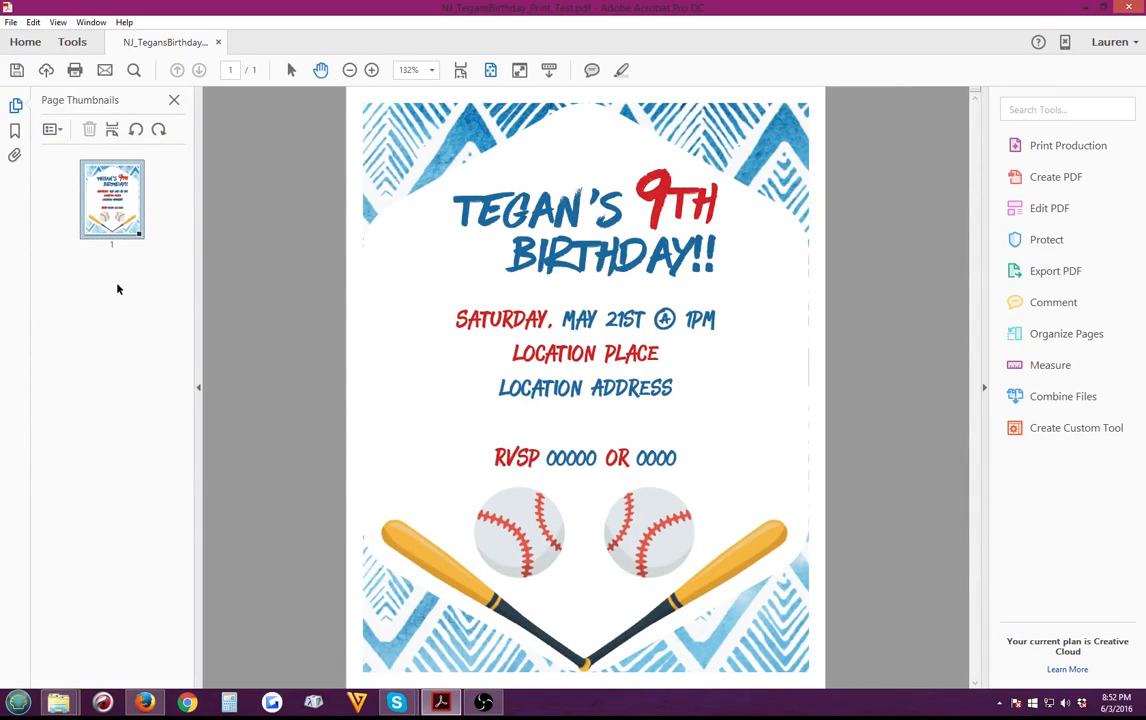
right_click(87, 280)
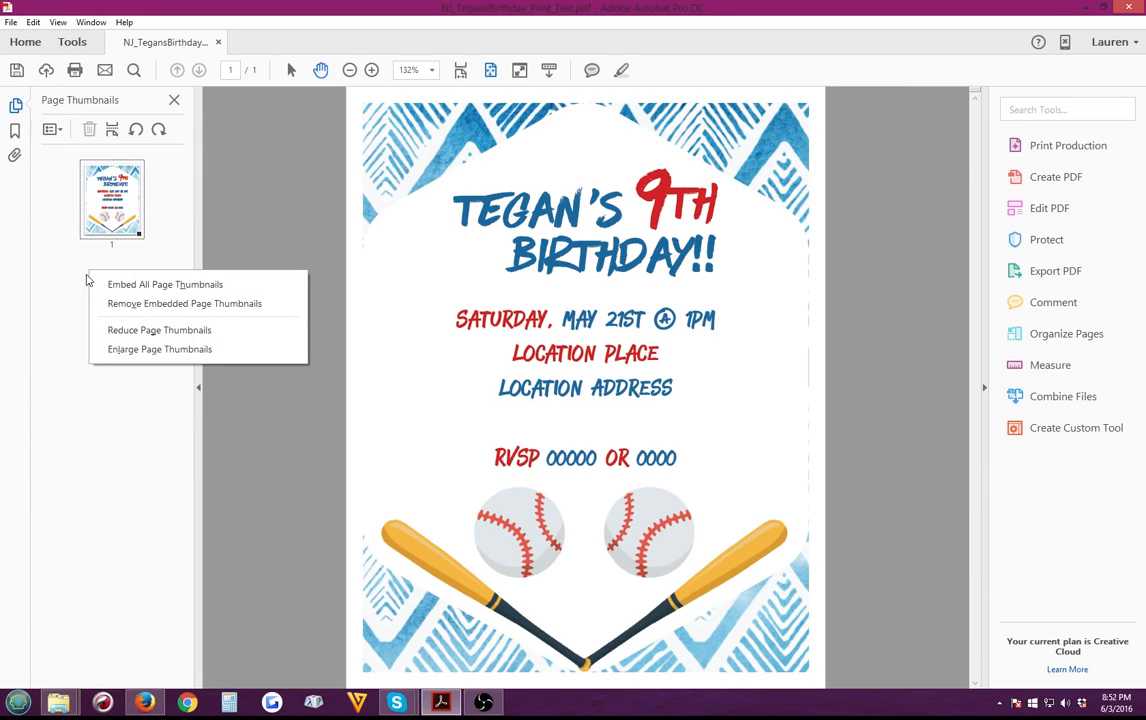
left_click(64, 232)
left_click(51, 129)
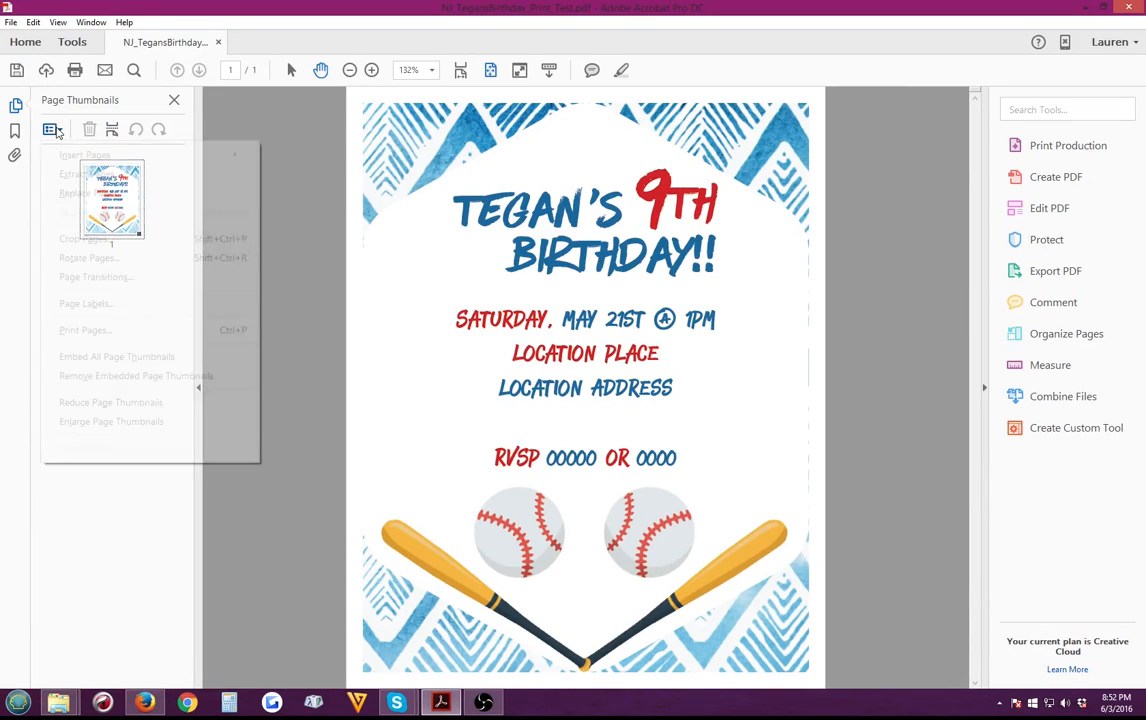
mouse_move(230, 155)
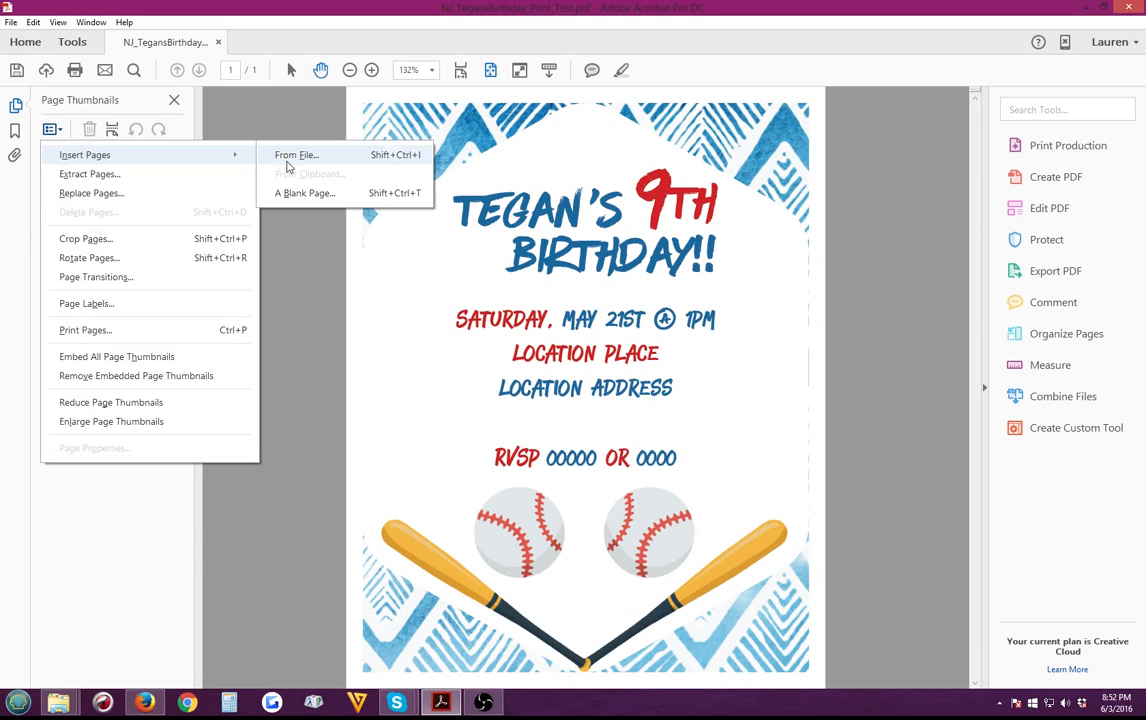
left_click(296, 193)
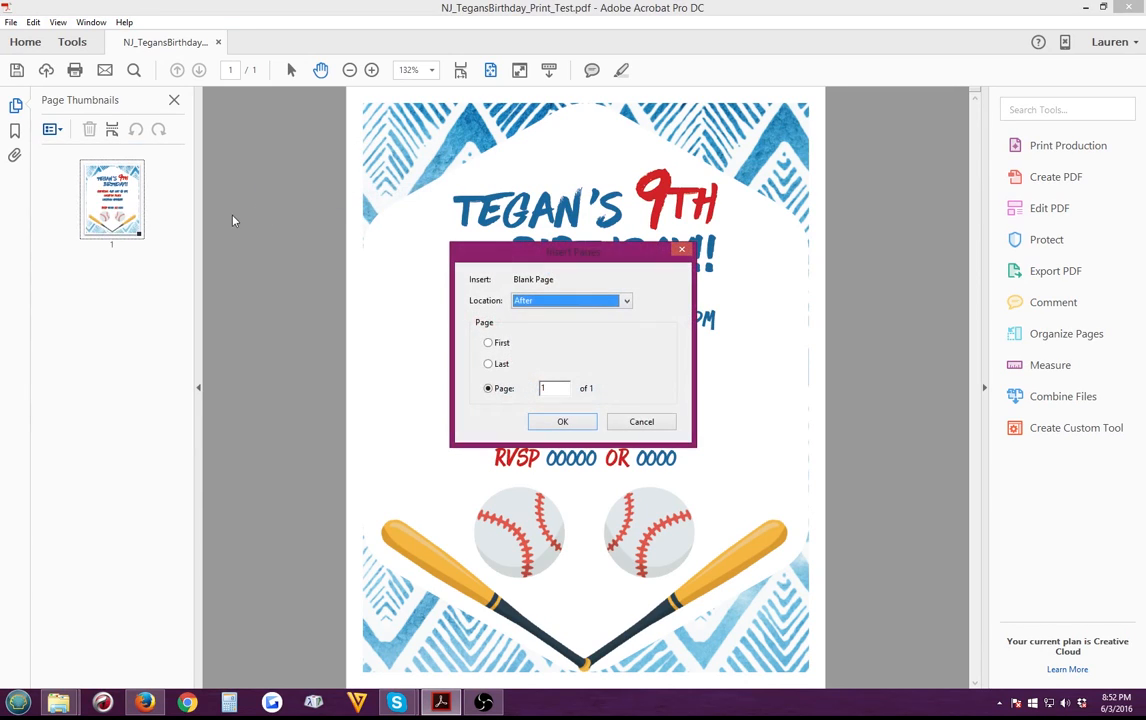
left_click(564, 420)
- Reorder the two page thumbnails so the blank page comes first, and move it back behind the invitation
left_click_drag(87, 210, 125, 345)
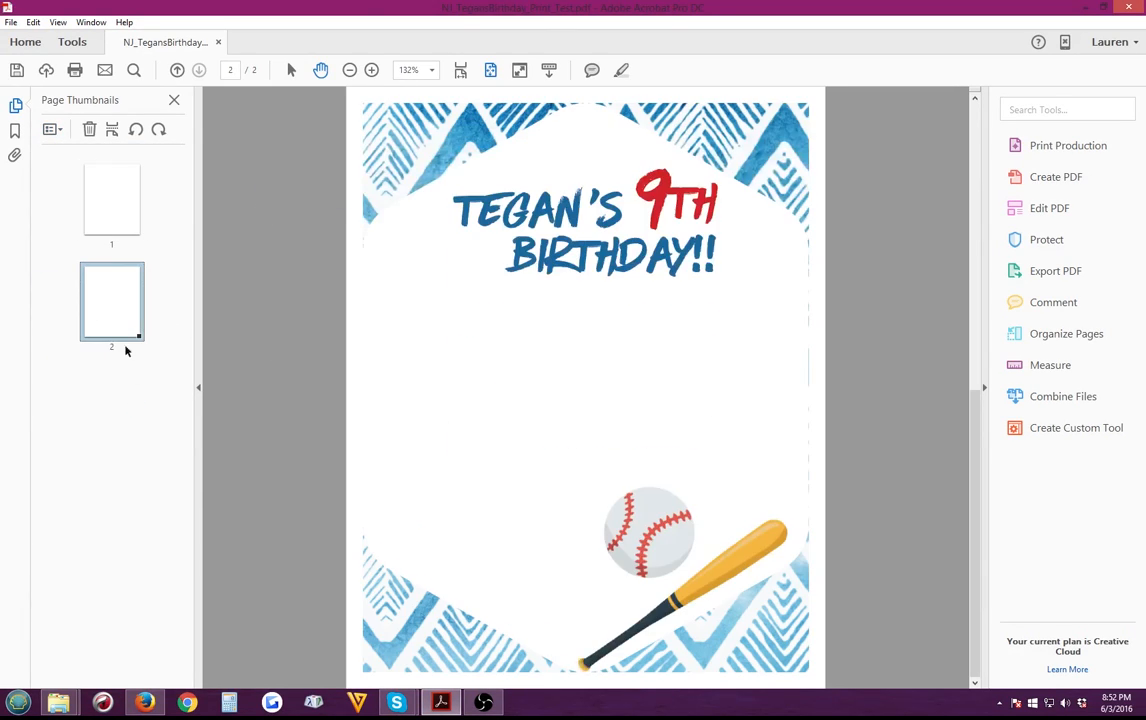
left_click_drag(100, 215, 107, 390)
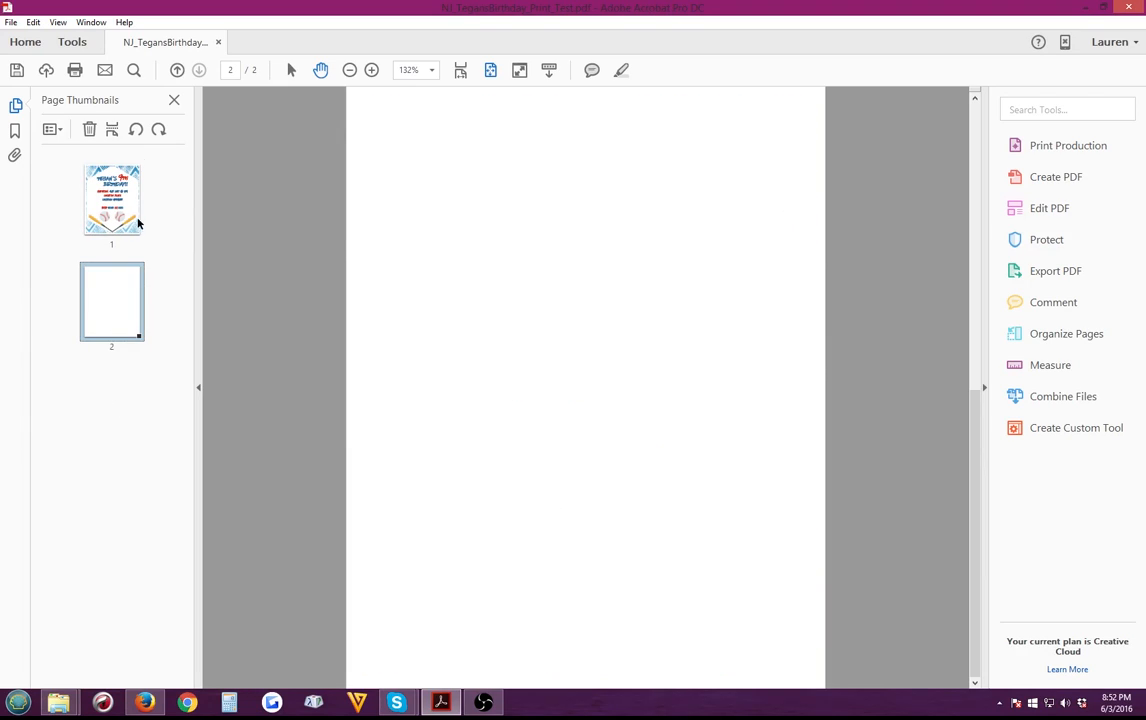
left_click(54, 130)
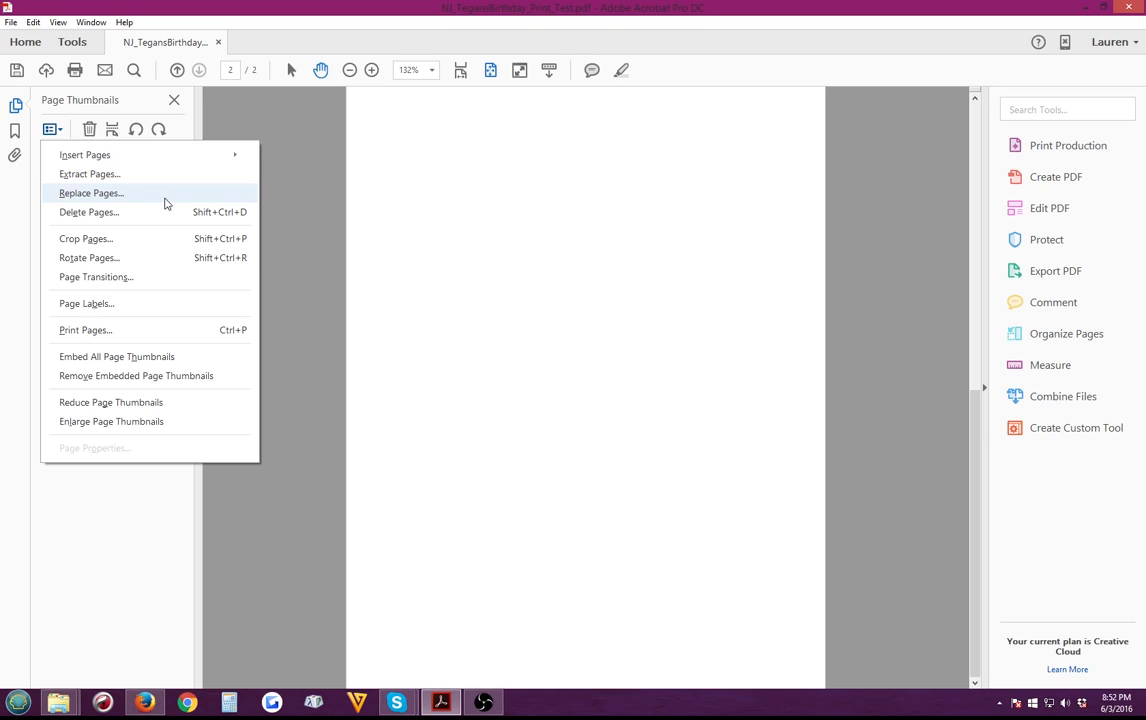
left_click(146, 502)
left_click_drag(123, 276, 147, 157)
left_click_drag(131, 218, 118, 385)
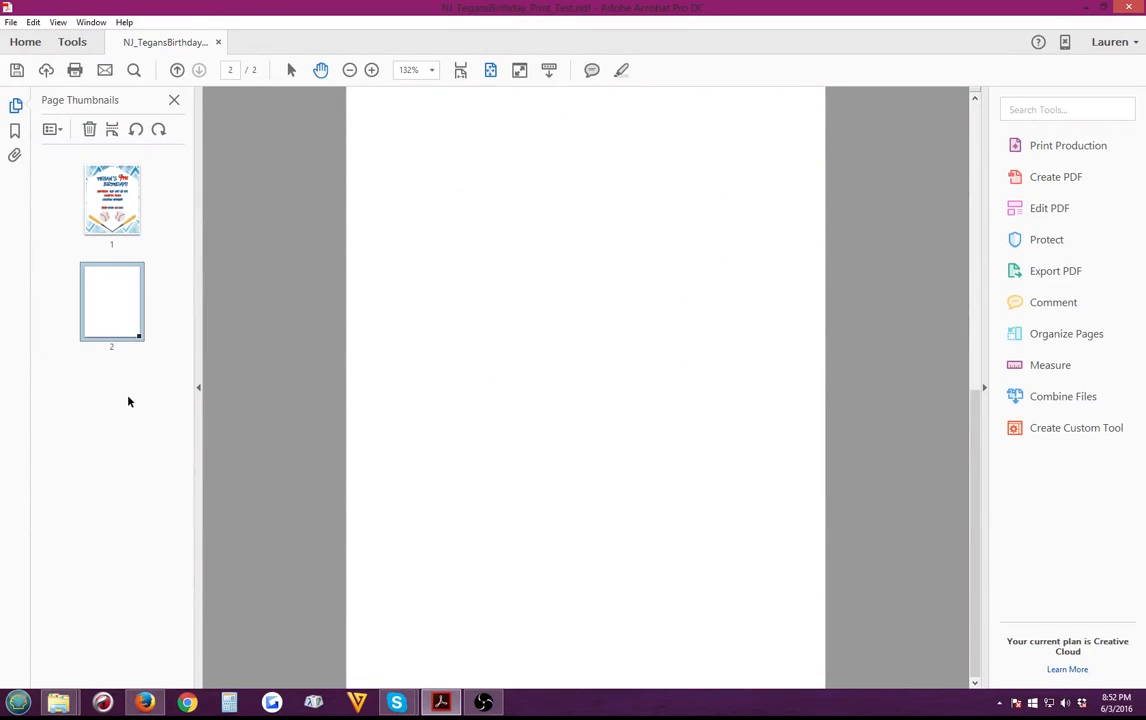
- Check the document's bookmarks, close the list and return to the invitation page
left_click(17, 141)
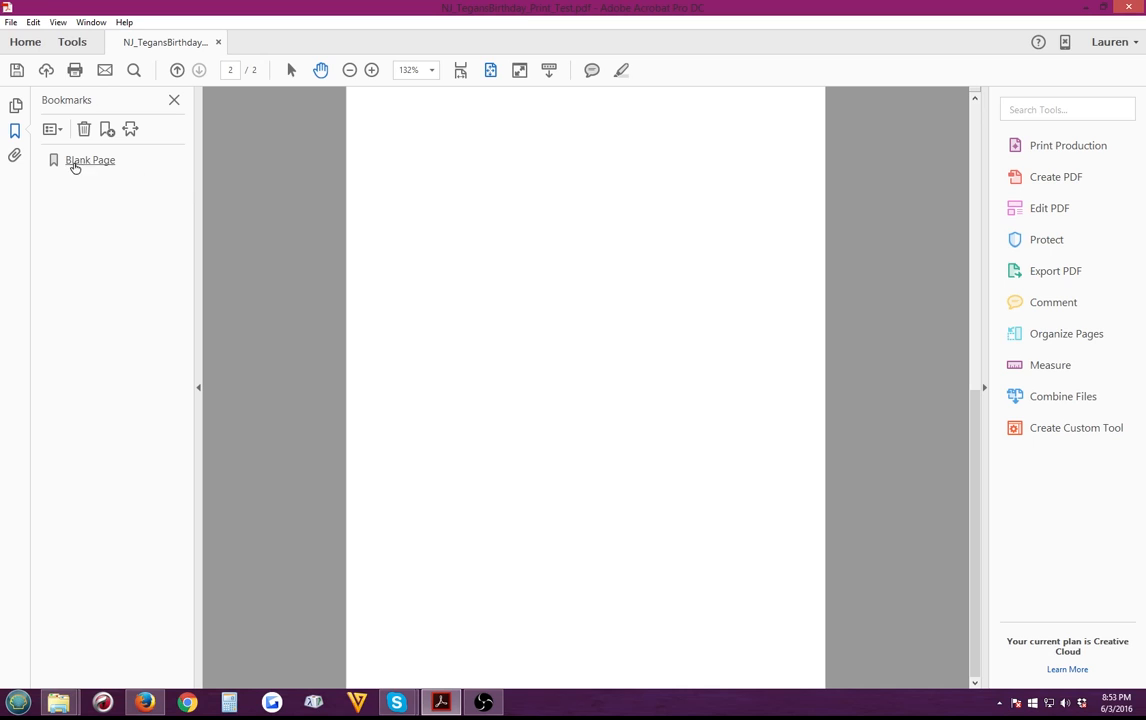
left_click(174, 100)
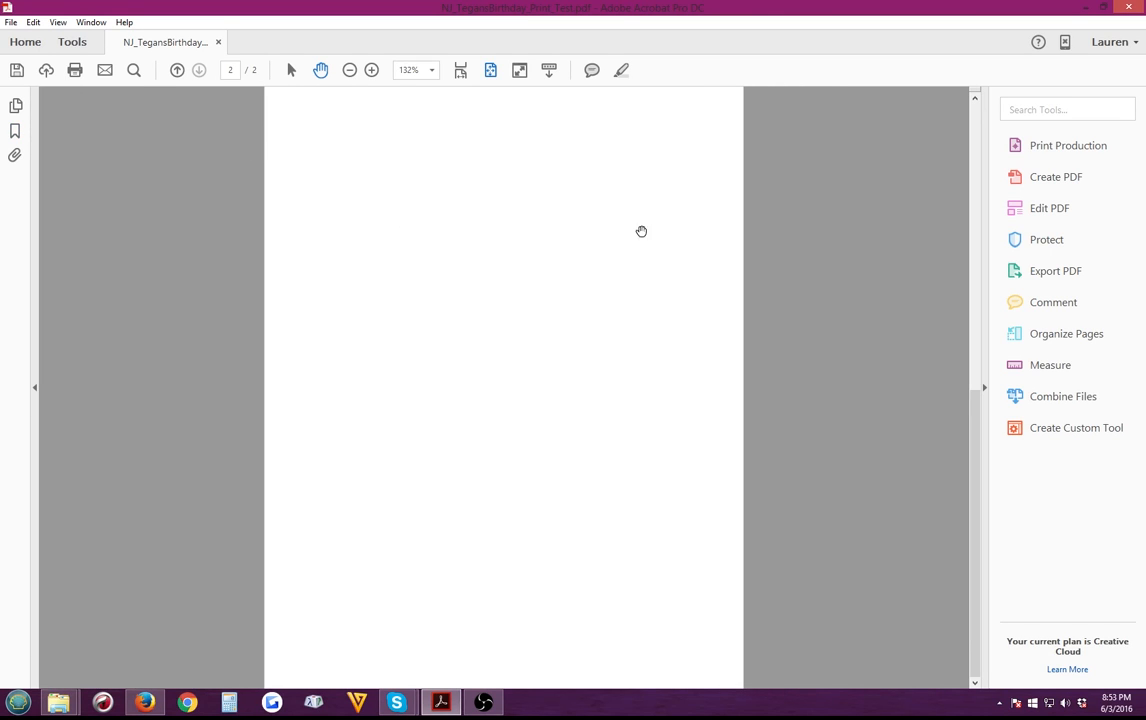
scroll(762, 231, "up", 3)
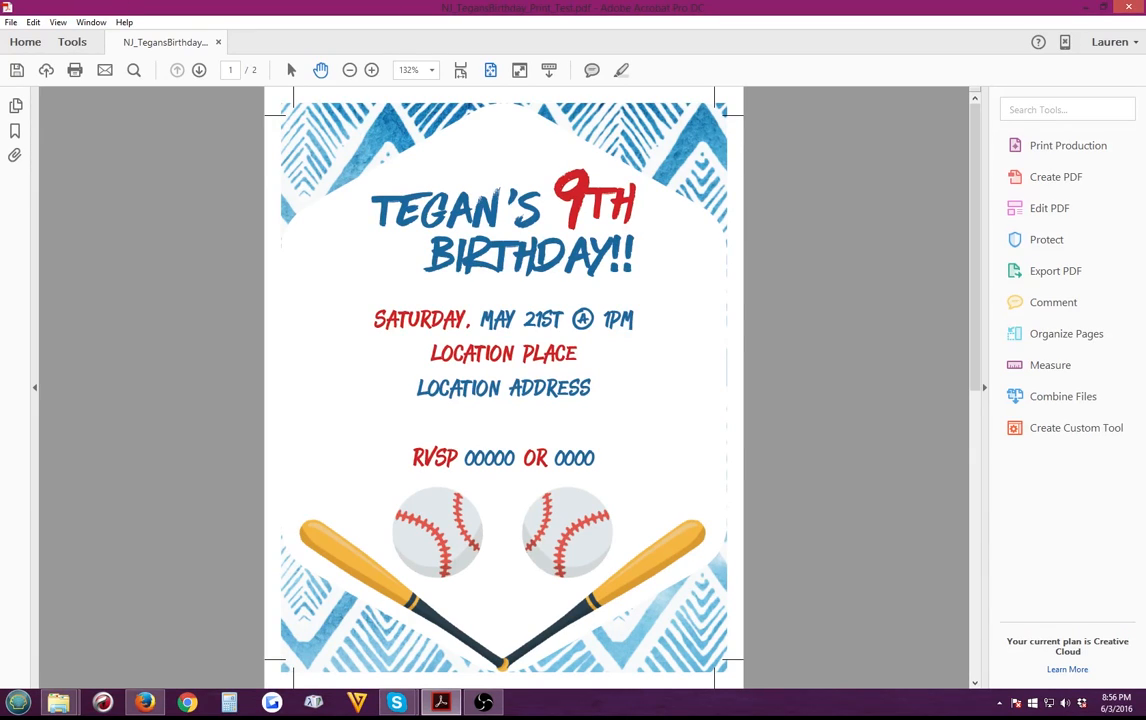
- Look through the complete collection of available tools and return to the invitation document
left_click(69, 42)
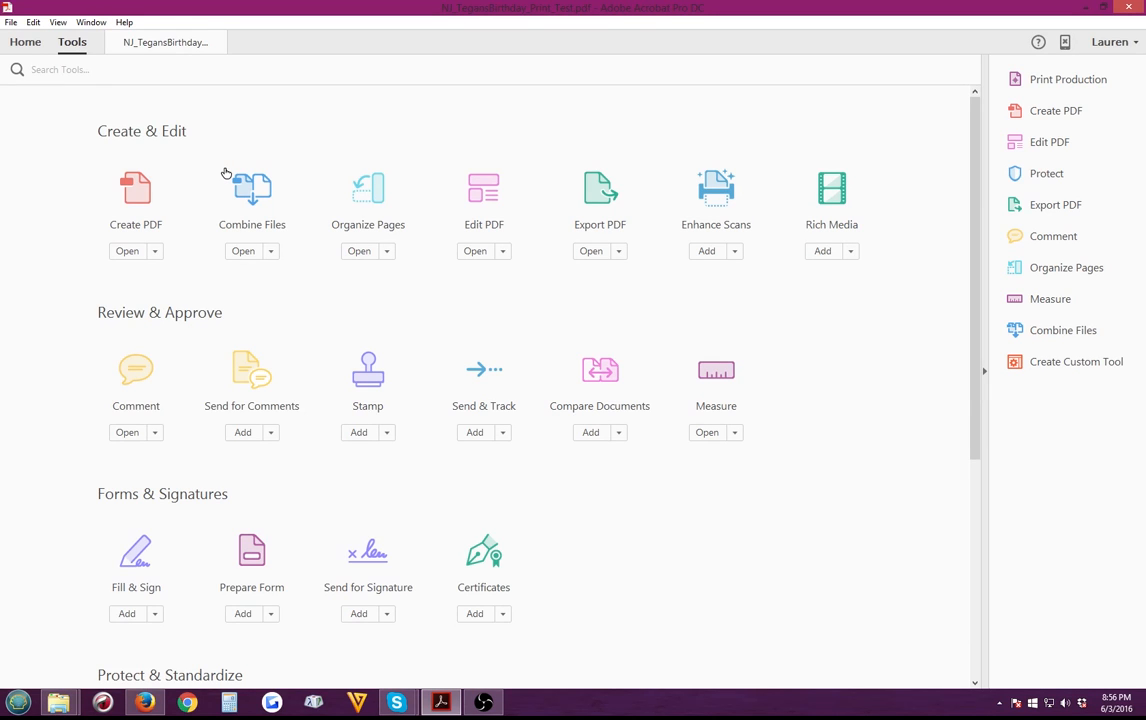
scroll(226, 173, "down", 4)
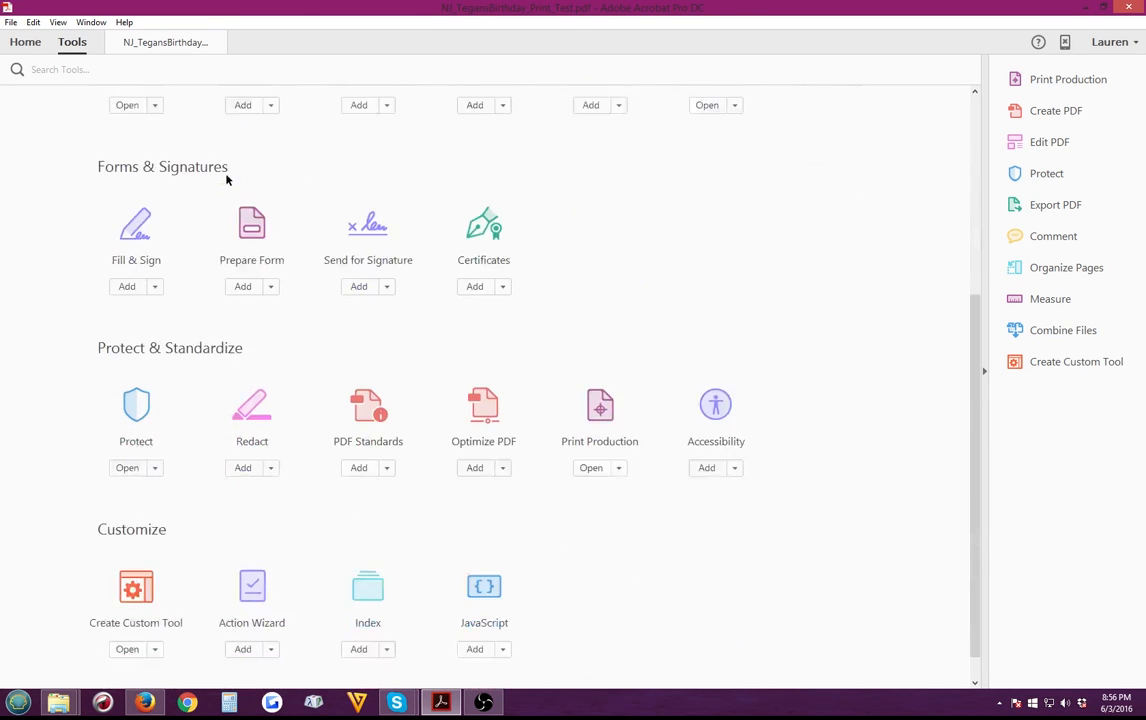
scroll(227, 187, "up", 4)
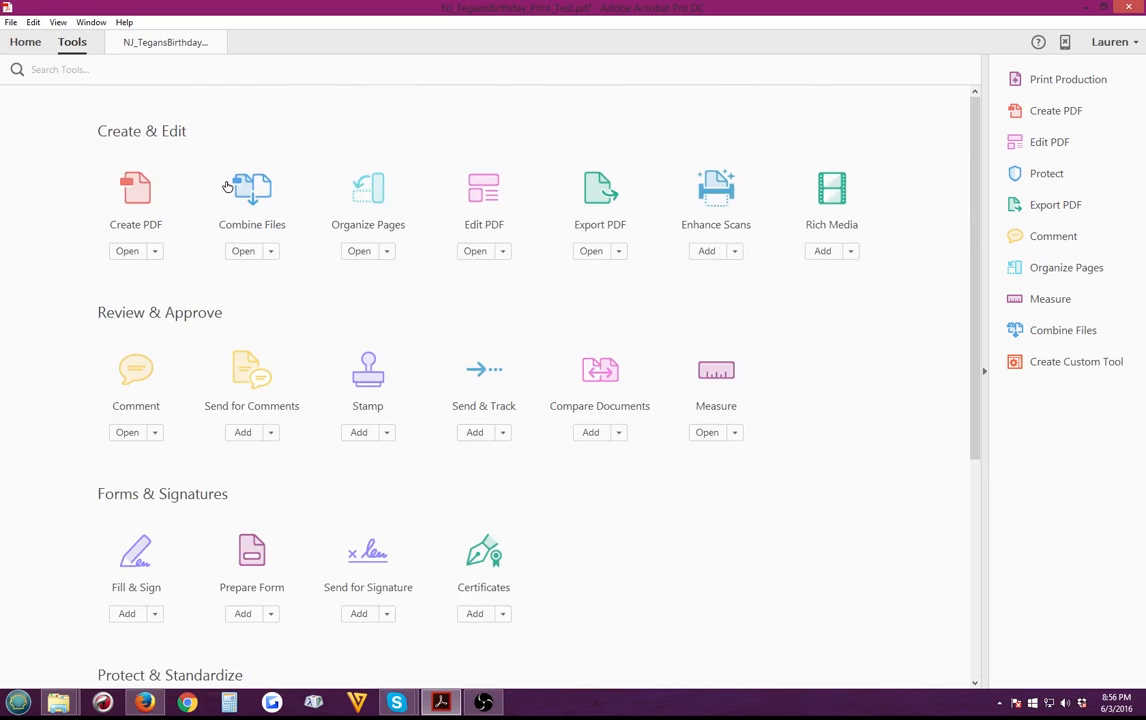
left_click(151, 48)
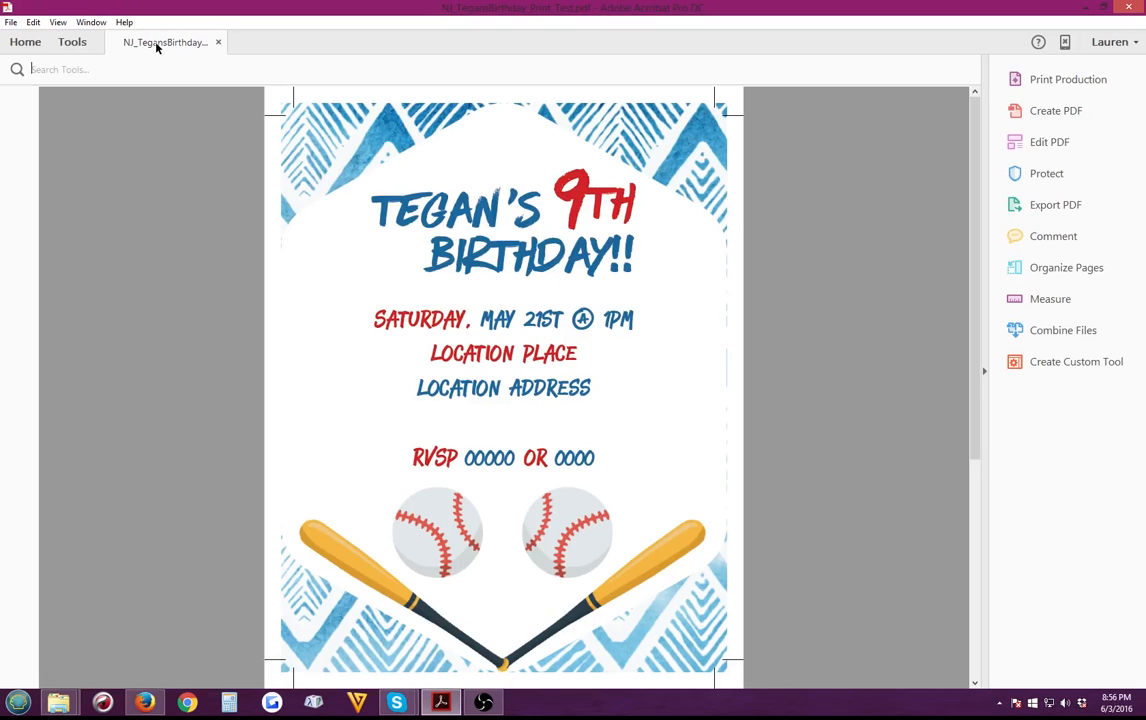